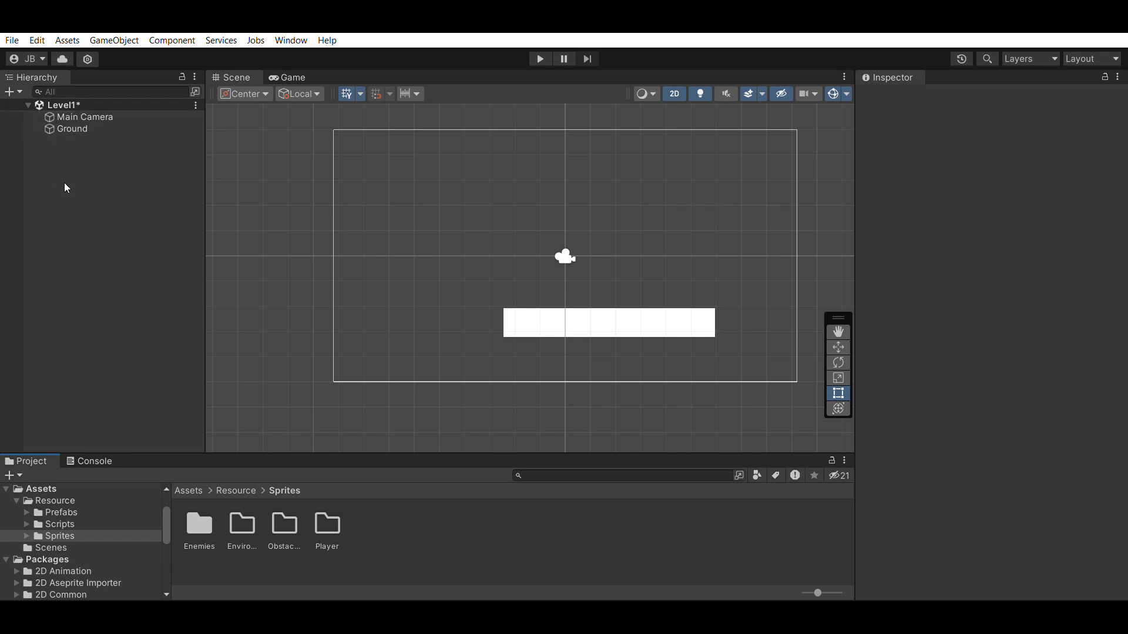
- Move the Ground object to the bottom centre of the camera frame, at about X -0.03, Y -4.33
left_click(119, 124)
key("w")
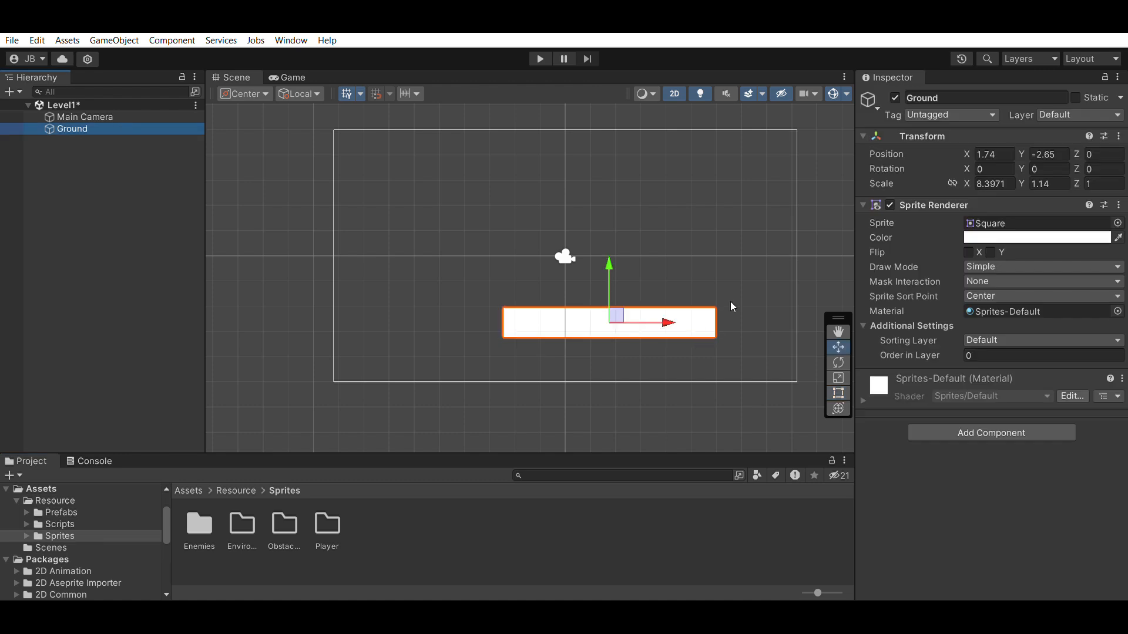
left_click_drag(658, 315, 617, 314)
left_click_drag(565, 266, 567, 309)
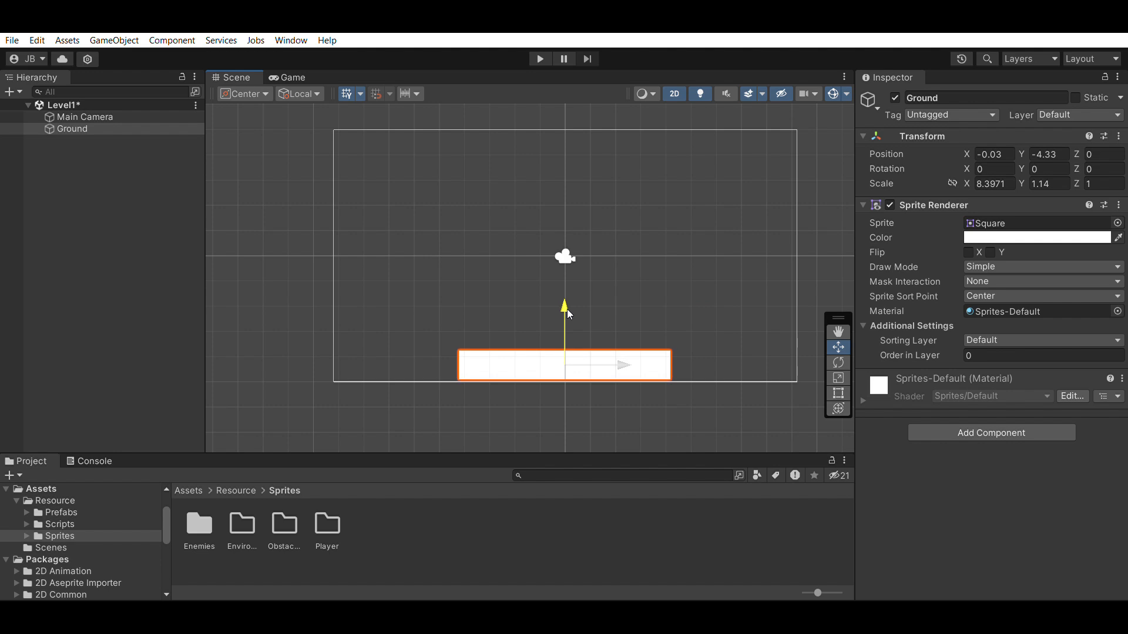
- Scale Ground uniformly to about 19.5 by 2.65 and reposition it at about X -0.15, Y -4.66
key("r")
left_click_drag(567, 363, 677, 352)
key("w")
mouse_move(561, 313)
left_mouse_down()
mouse_move(563, 329)
mouse_move(562, 315)
left_mouse_up()
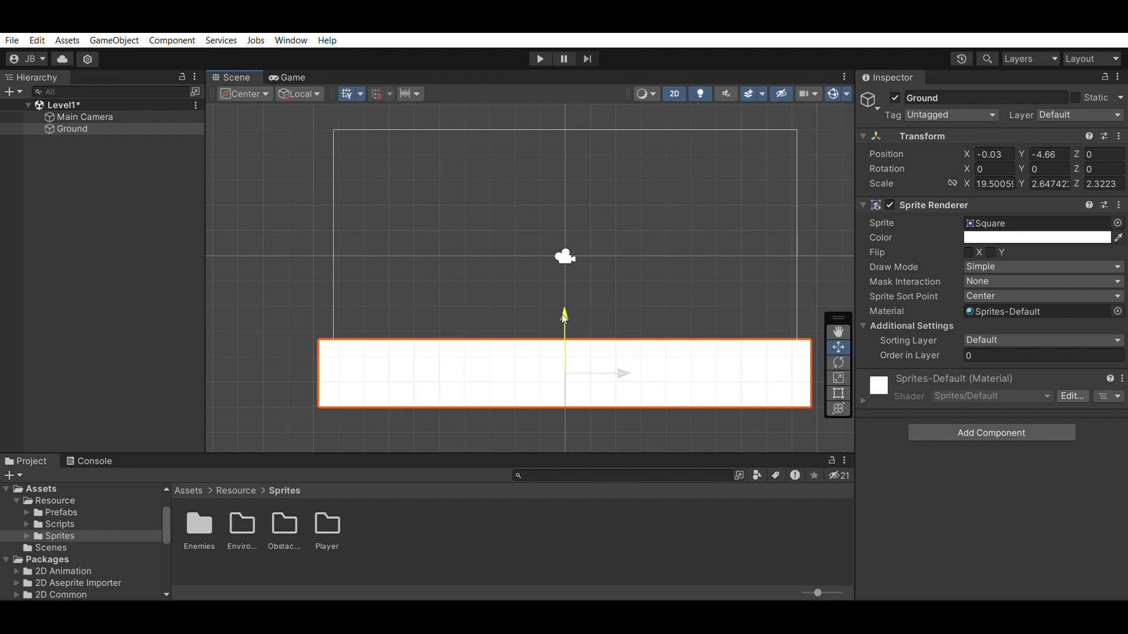
left_click_drag(632, 365, 628, 364)
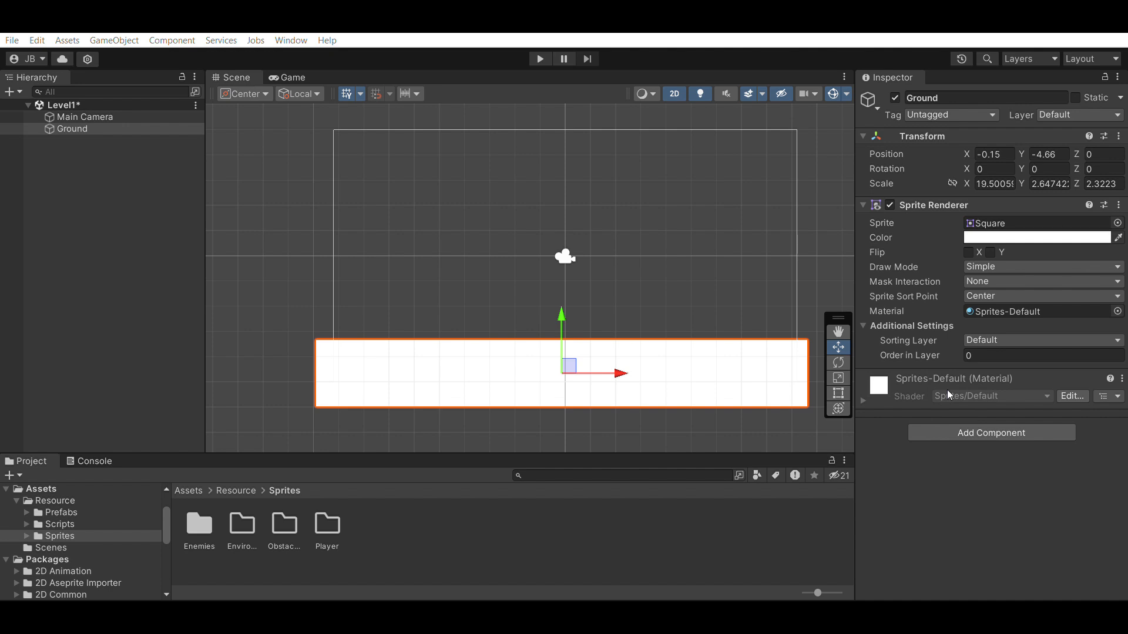
- Add a Box Collider 2D to Ground and collapse its Box Collider 2D, Sprite Renderer and Transform components
left_click(936, 428)
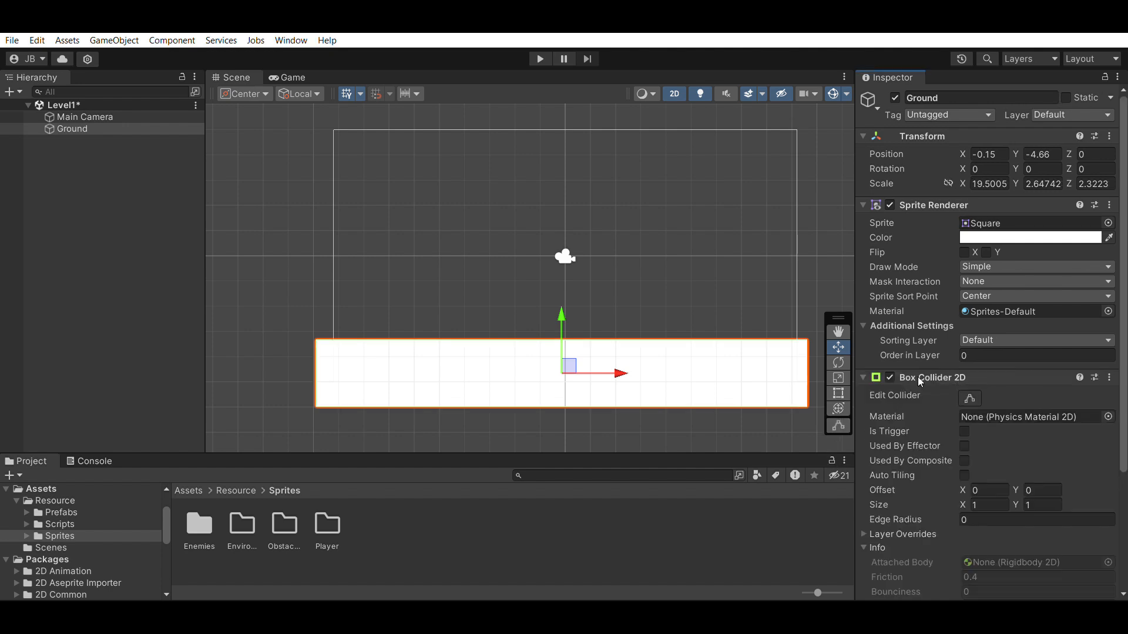
scroll(934, 381, "down", 3)
left_click(925, 298)
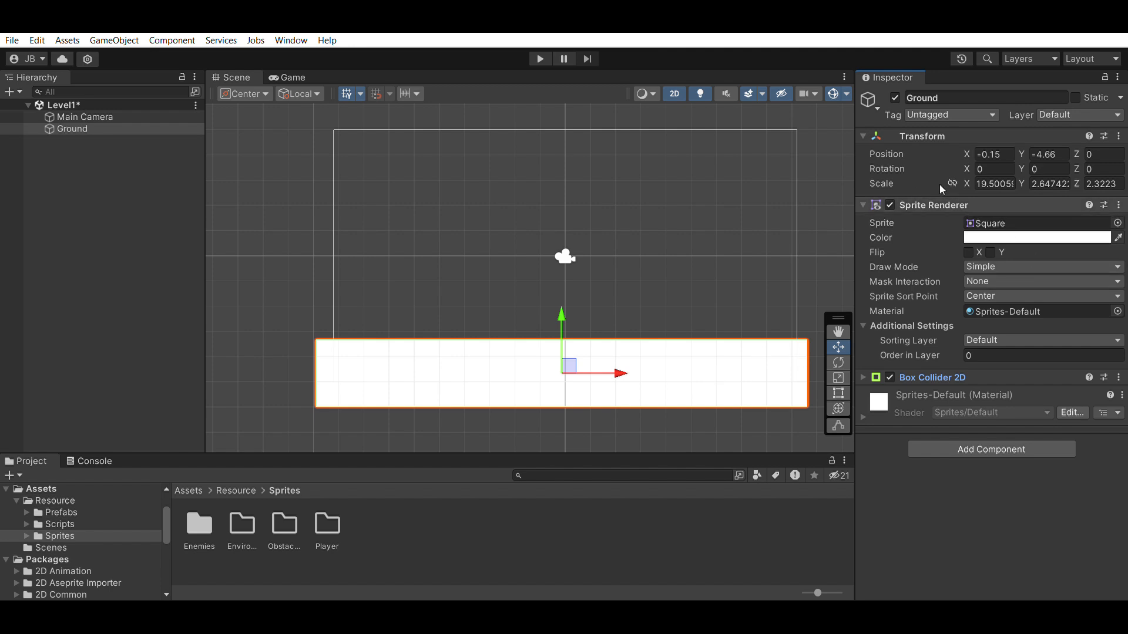
left_click(934, 205)
left_click(899, 136)
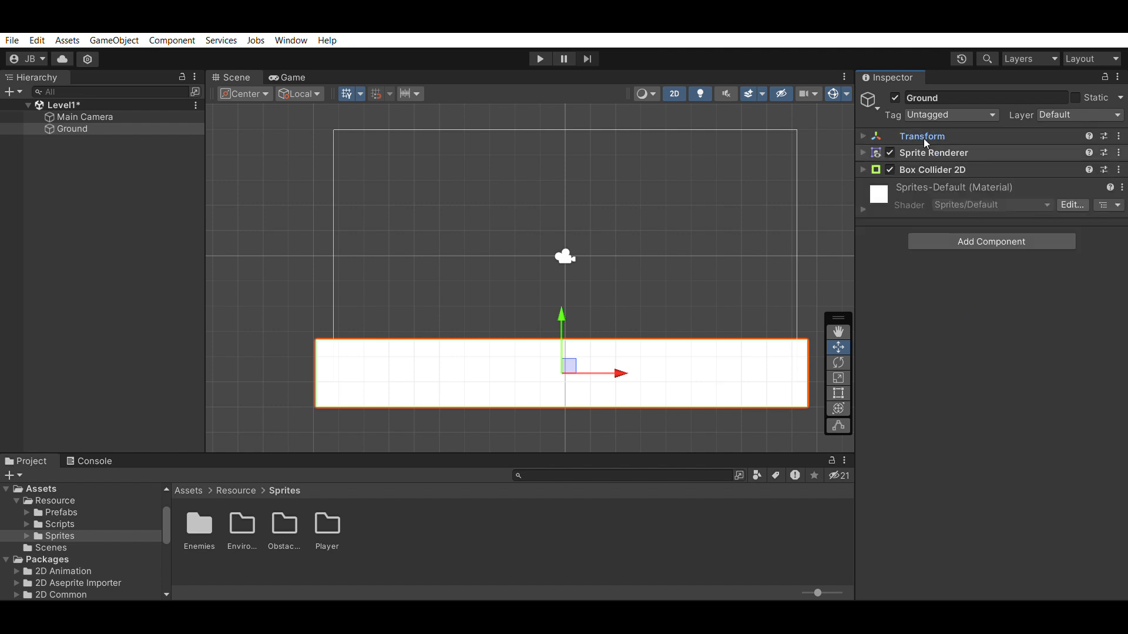
- Create an empty game object named Player at the root of the Level1 scene
left_click(83, 164)
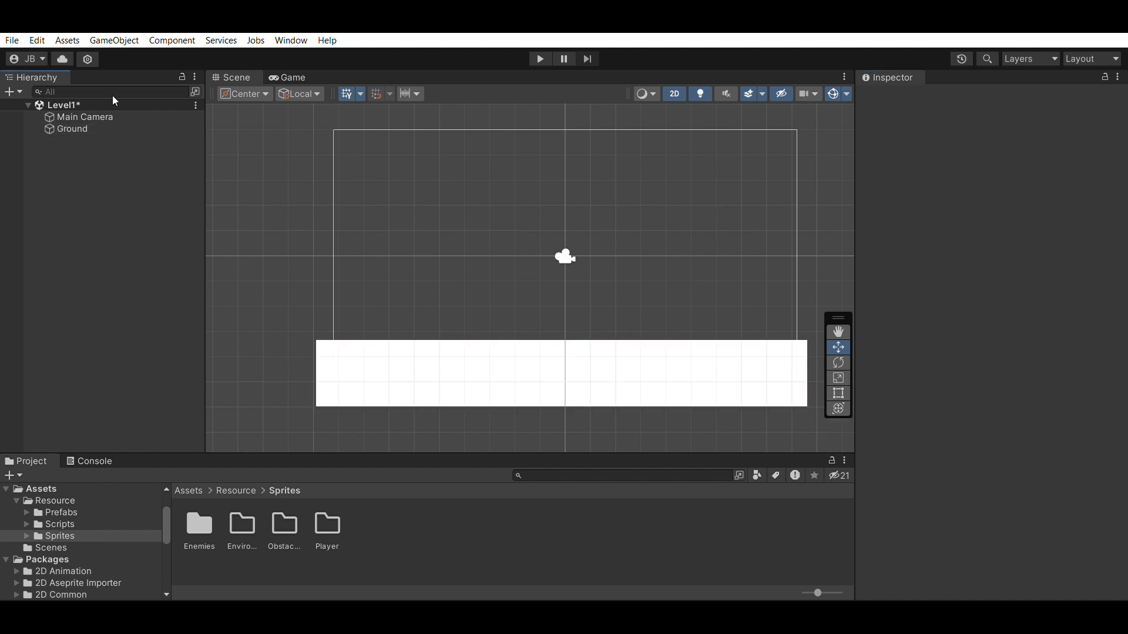
key("ctrl+shift+n")
type("Player")
key("Return")
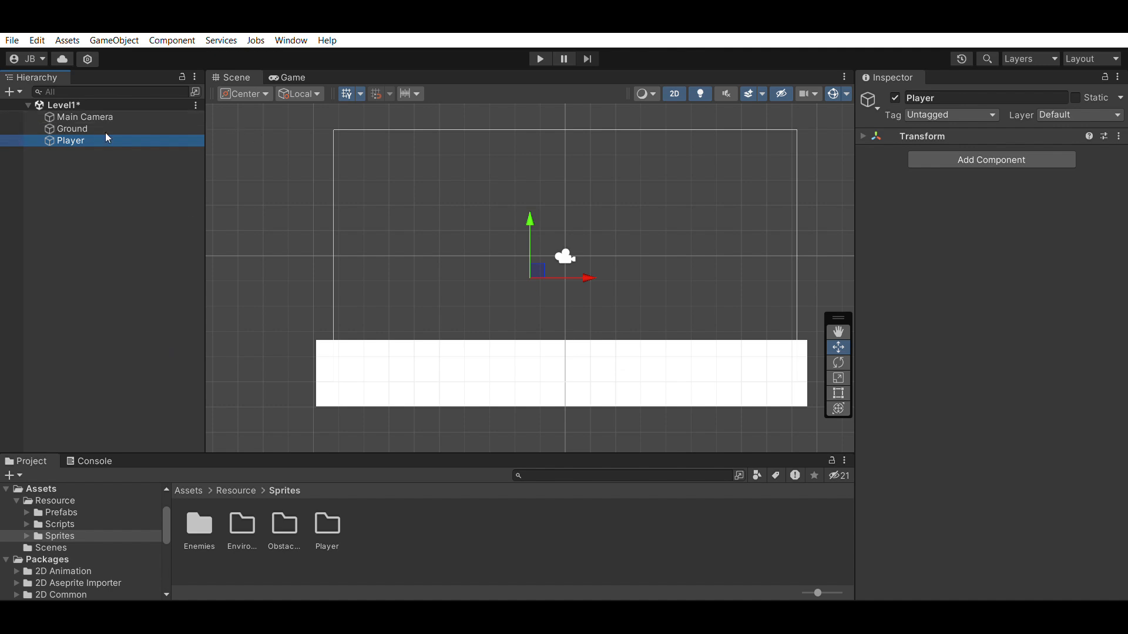
- Add a Sprite Renderer component to Player and expand its settings
left_click(995, 159)
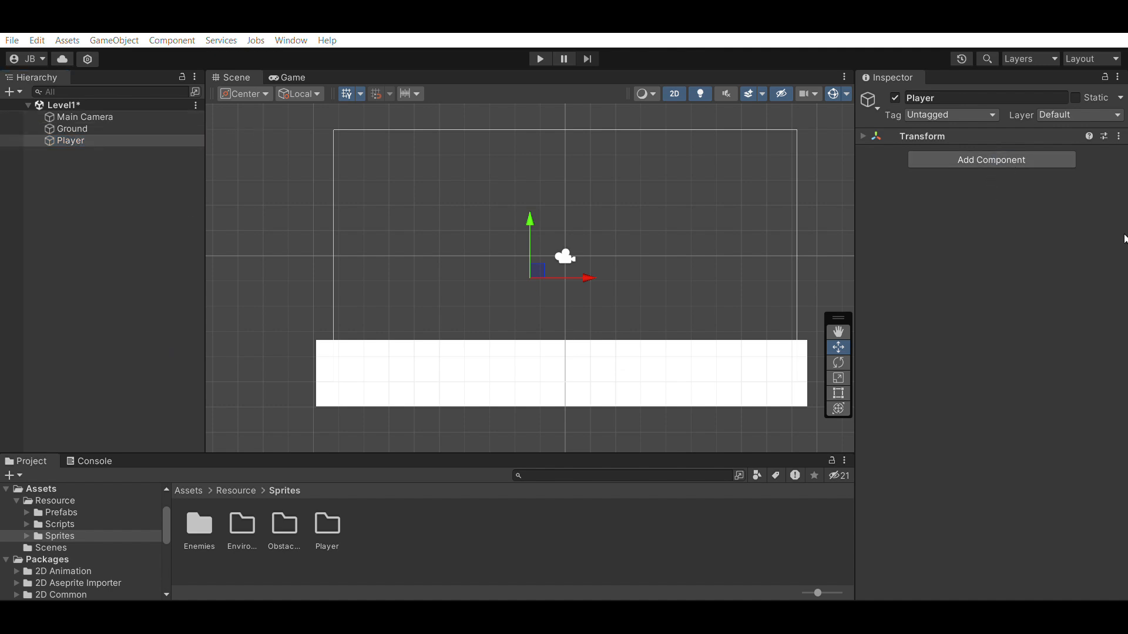
left_click(1009, 230)
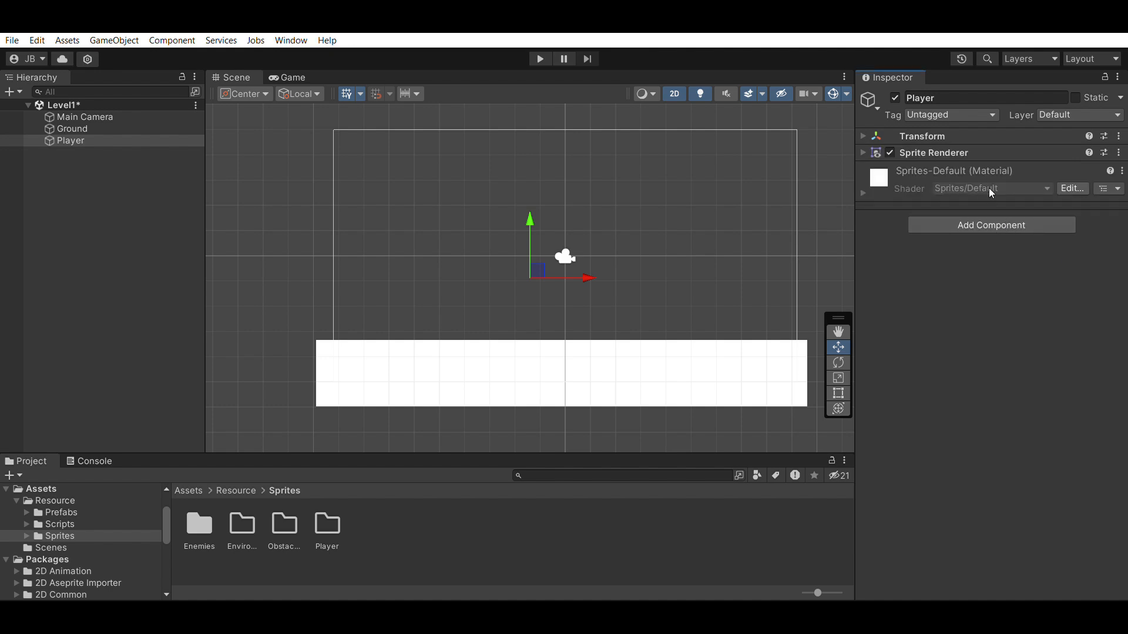
left_click(864, 152)
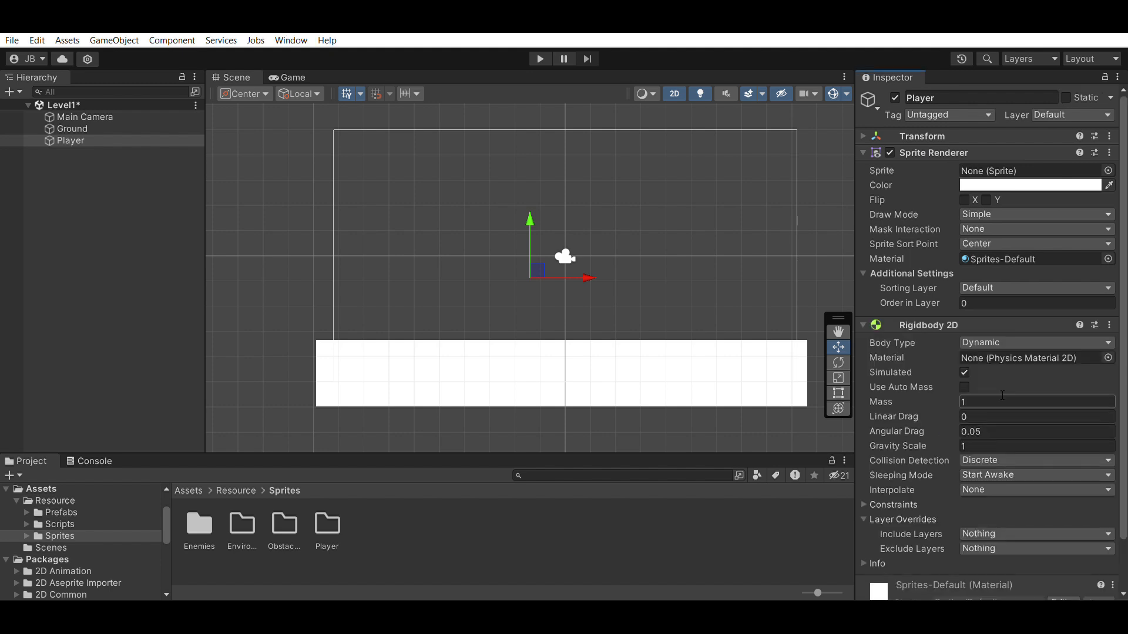
- Set Player's Rigidbody 2D collision detection to Continuous, sleeping mode to Never Sleep, and interpolation to Interpolate
scroll(925, 366, "down", 2)
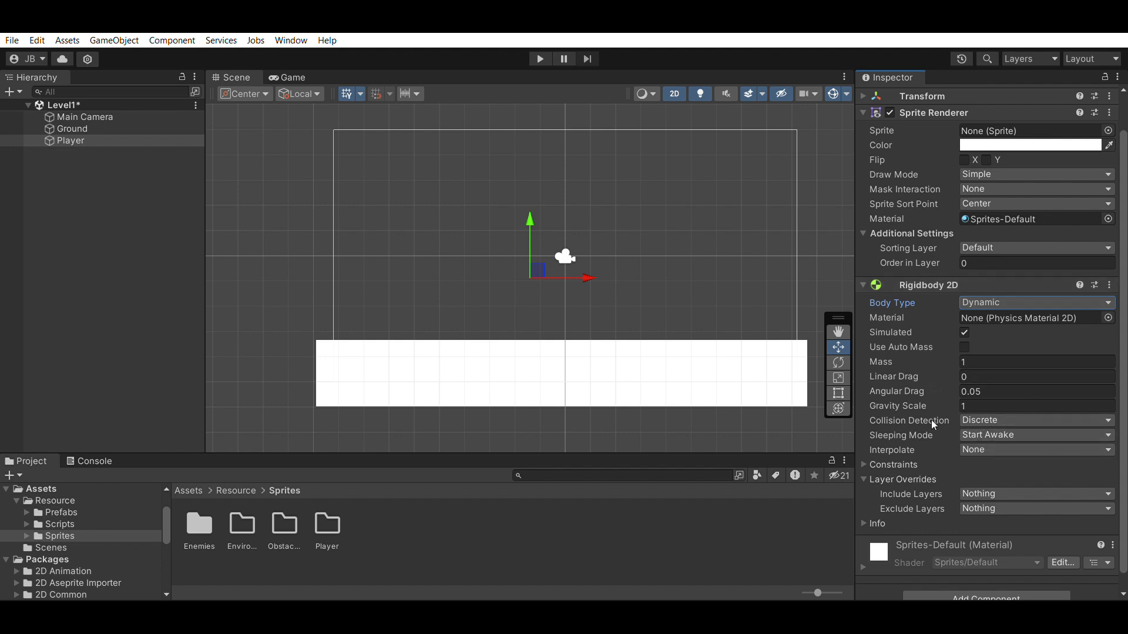
left_click(1008, 434)
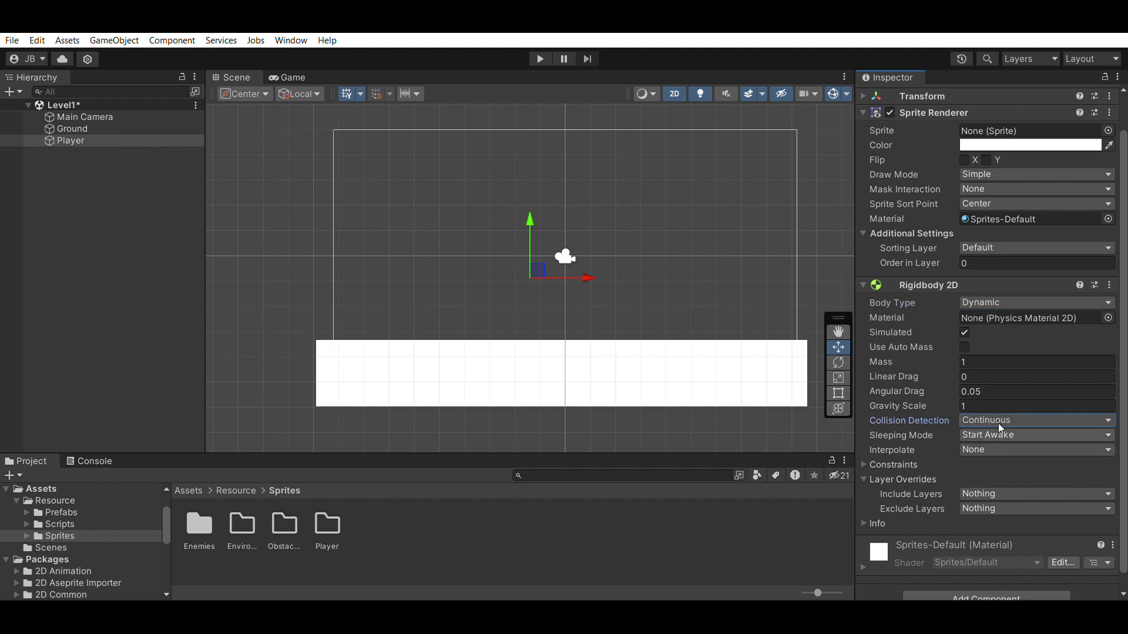
left_click(992, 435)
left_click(987, 441)
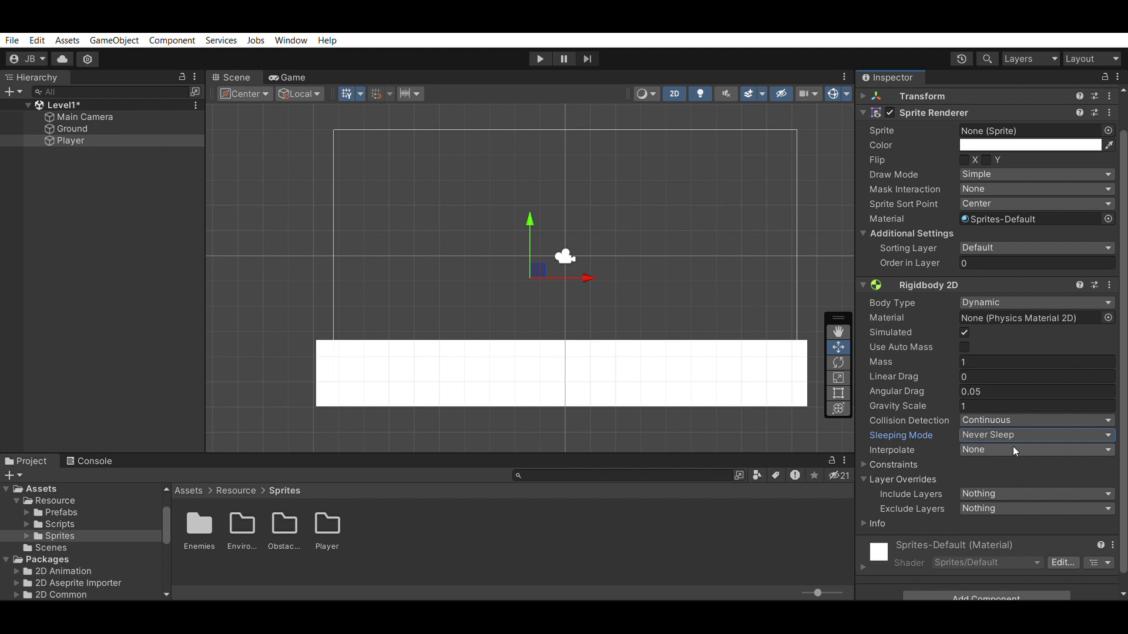
left_click(1010, 449)
left_click(987, 464)
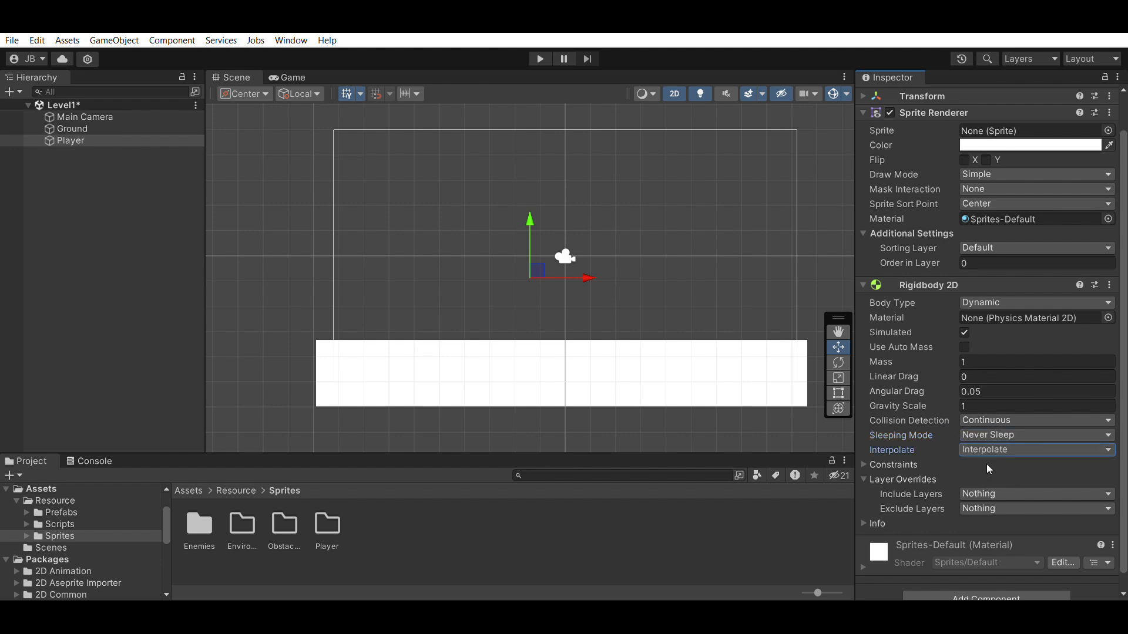
- Examine the settings of Player's Box Collider 2D component and collapse it again
scroll(892, 490, "down", 1)
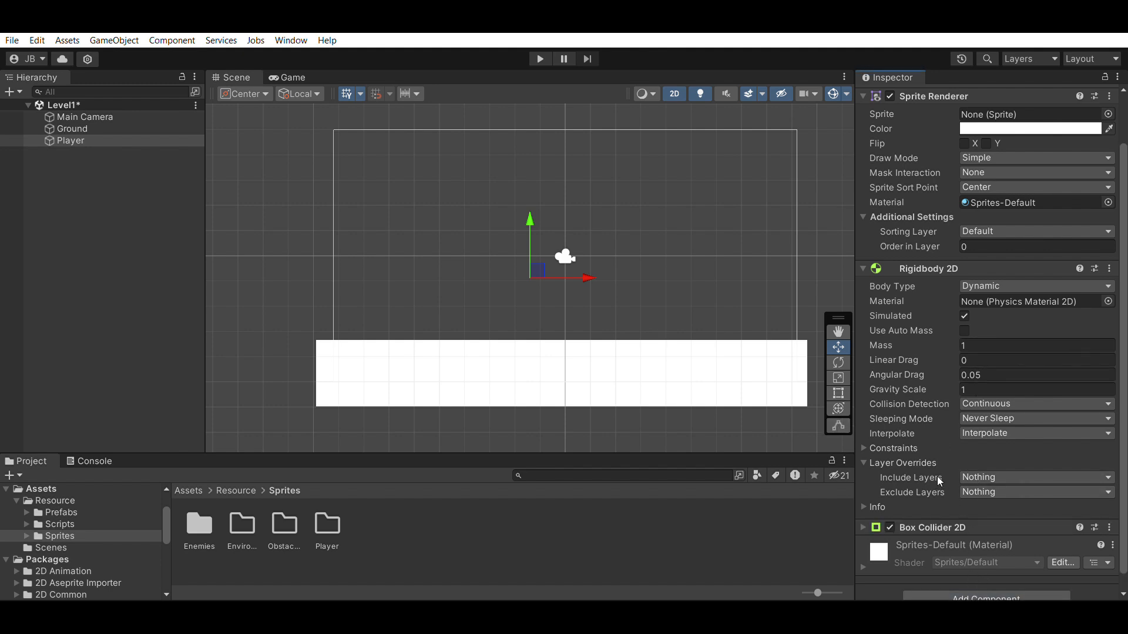
scroll(938, 481, "down", 1)
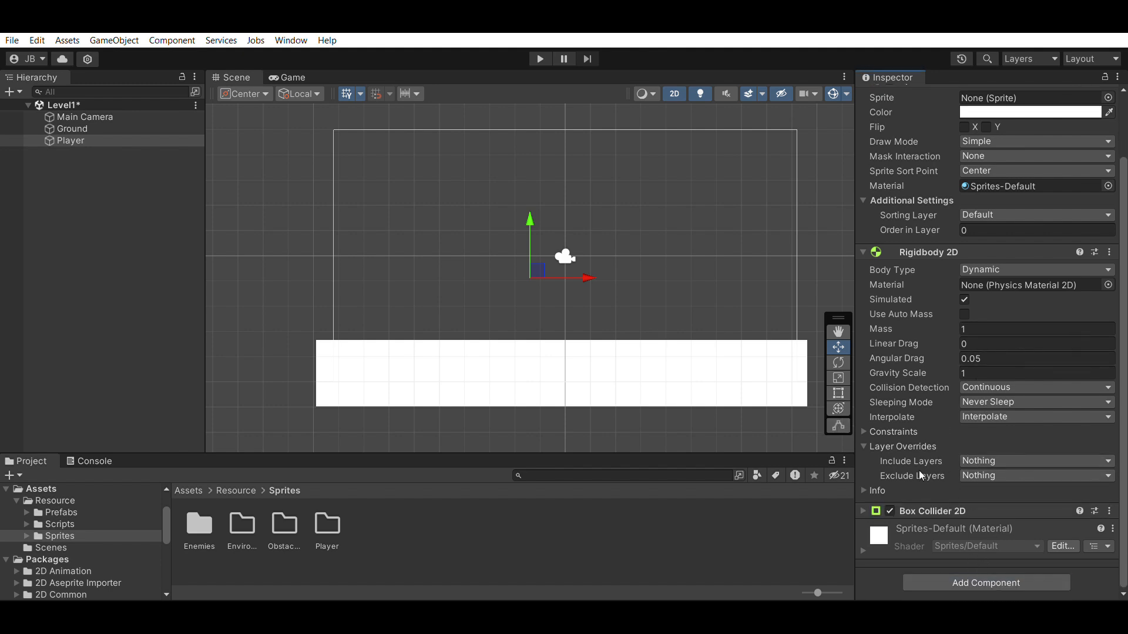
left_click(911, 509)
scroll(1006, 472, "down", 5)
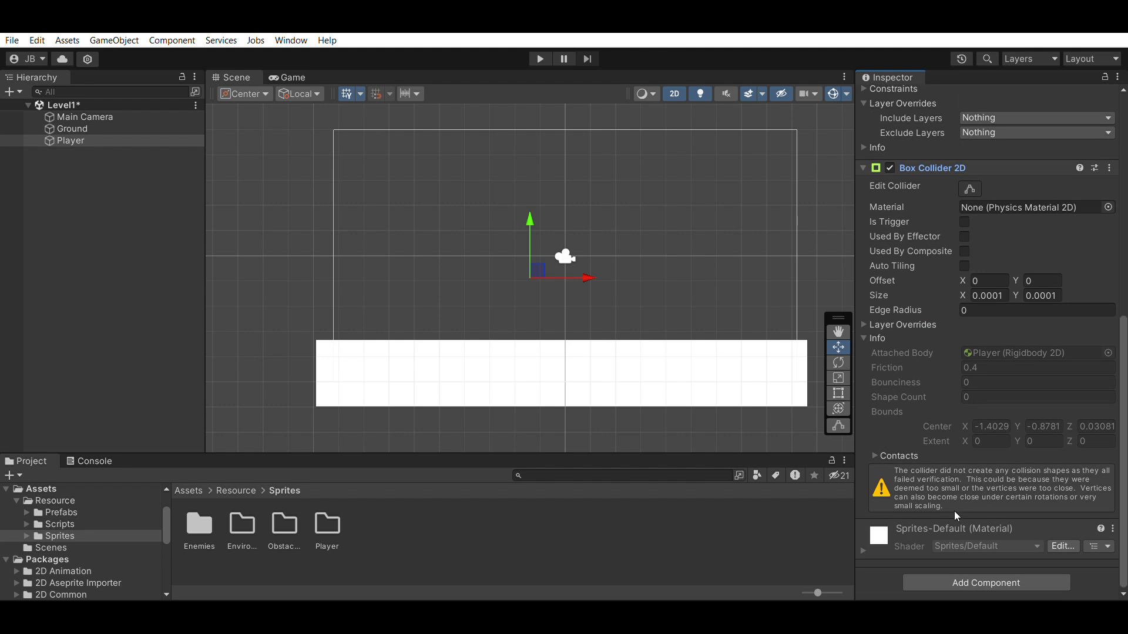
scroll(954, 510, "up", 1)
scroll(969, 382, "up", 4)
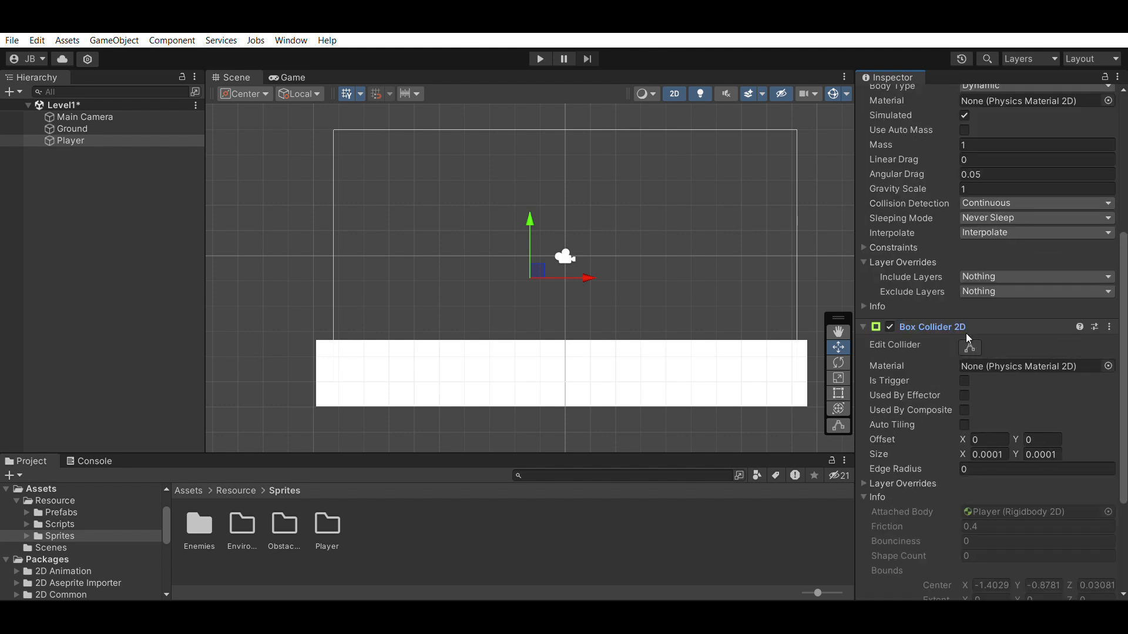
left_click(947, 325)
left_click(929, 326)
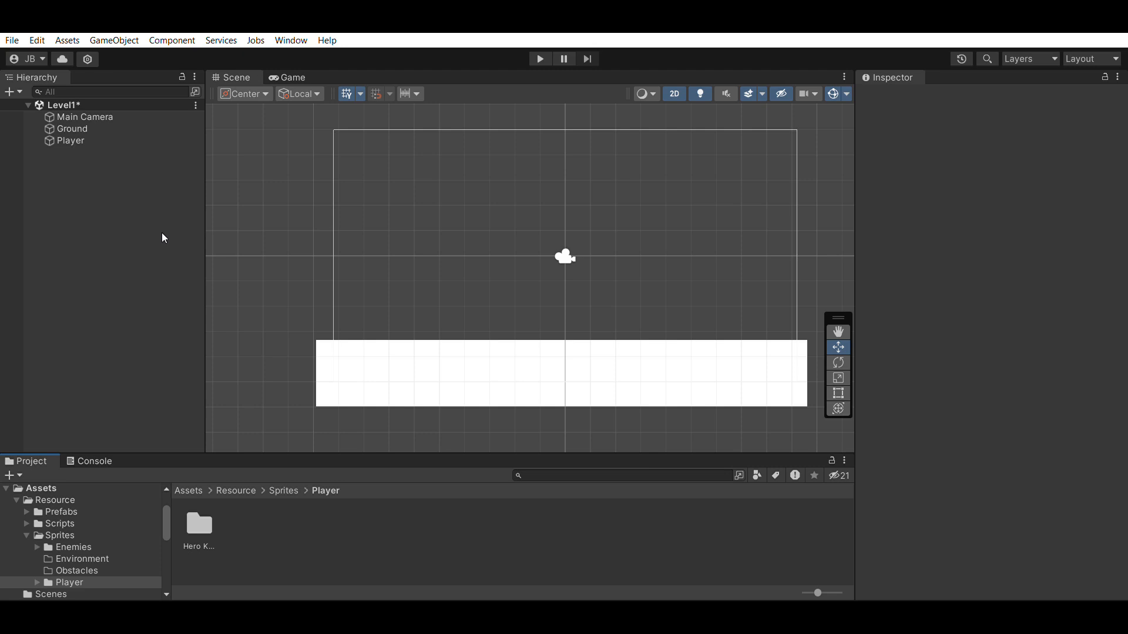
- Open the Tags & Layers settings from the Ground object and name User Layer 6 Ground
left_click(107, 127)
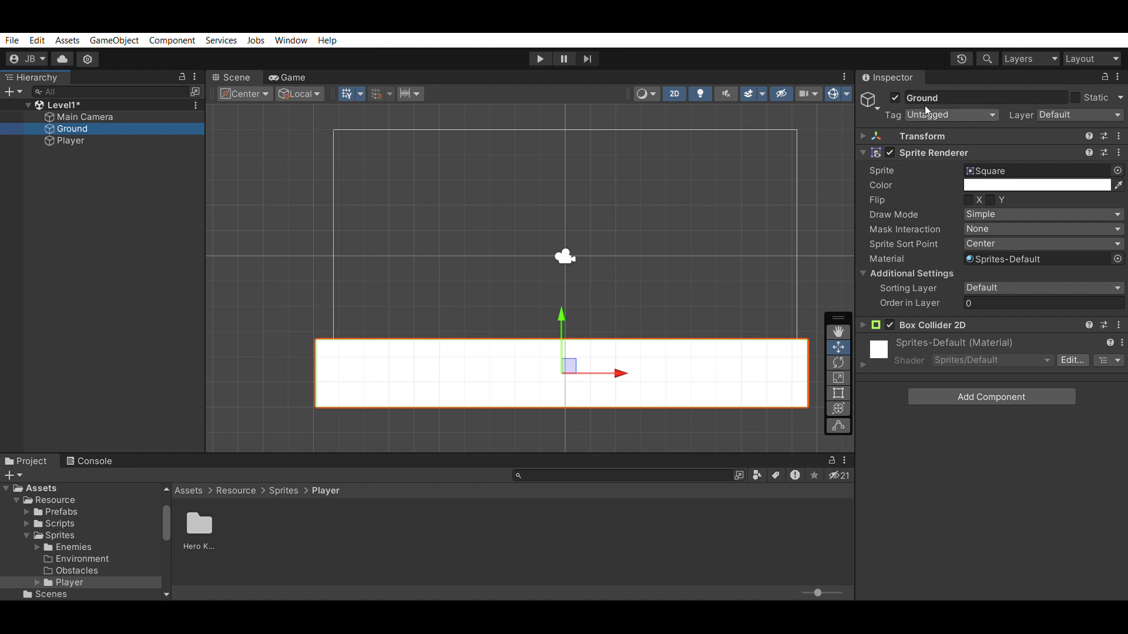
left_click(922, 234)
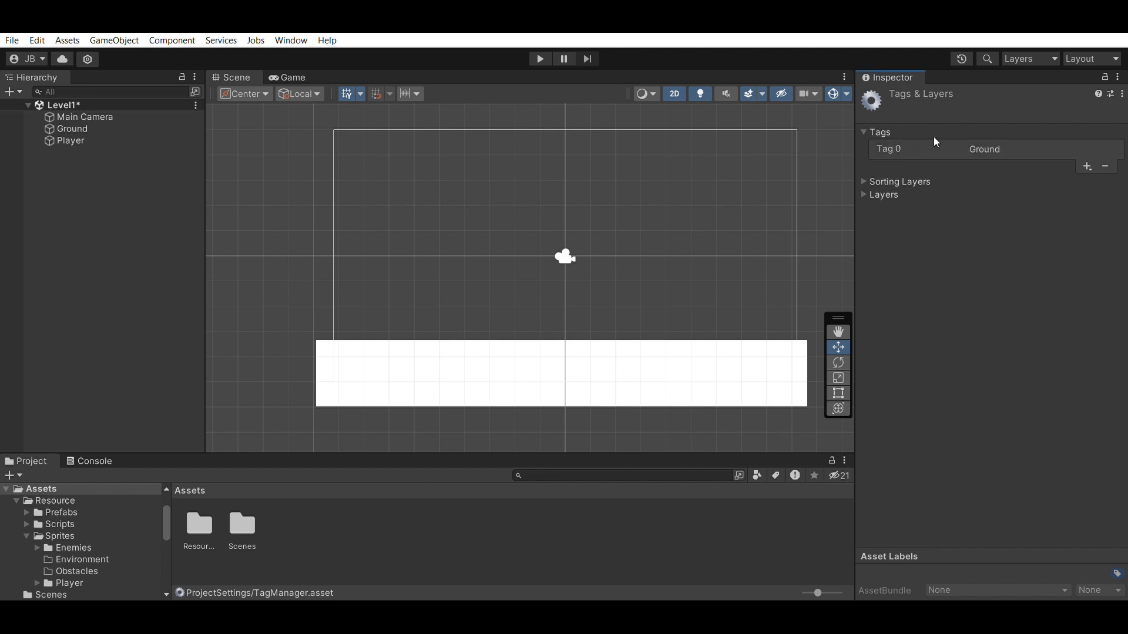
left_click(905, 194)
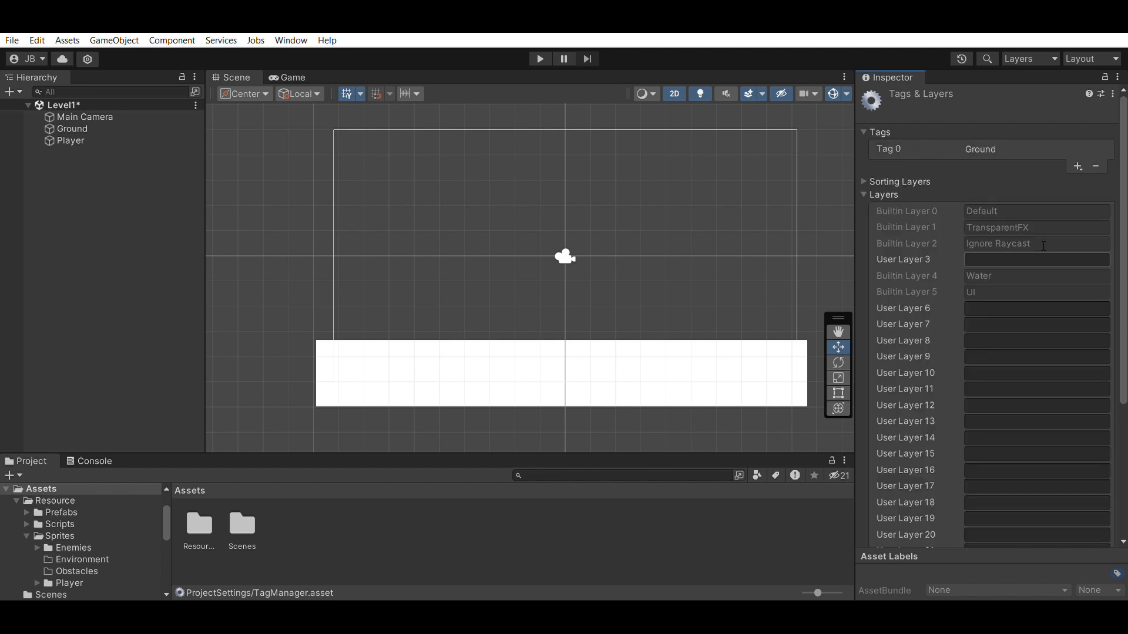
left_click(986, 309)
type("Gr")
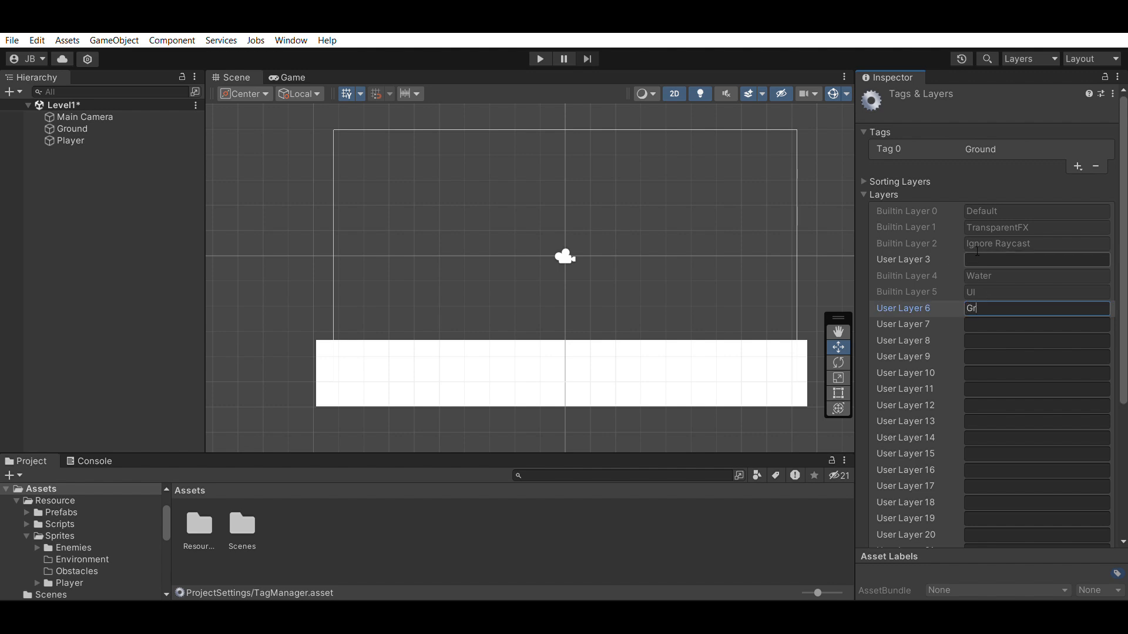
type("ound")
left_click(980, 178)
scroll(993, 270, "down", 6)
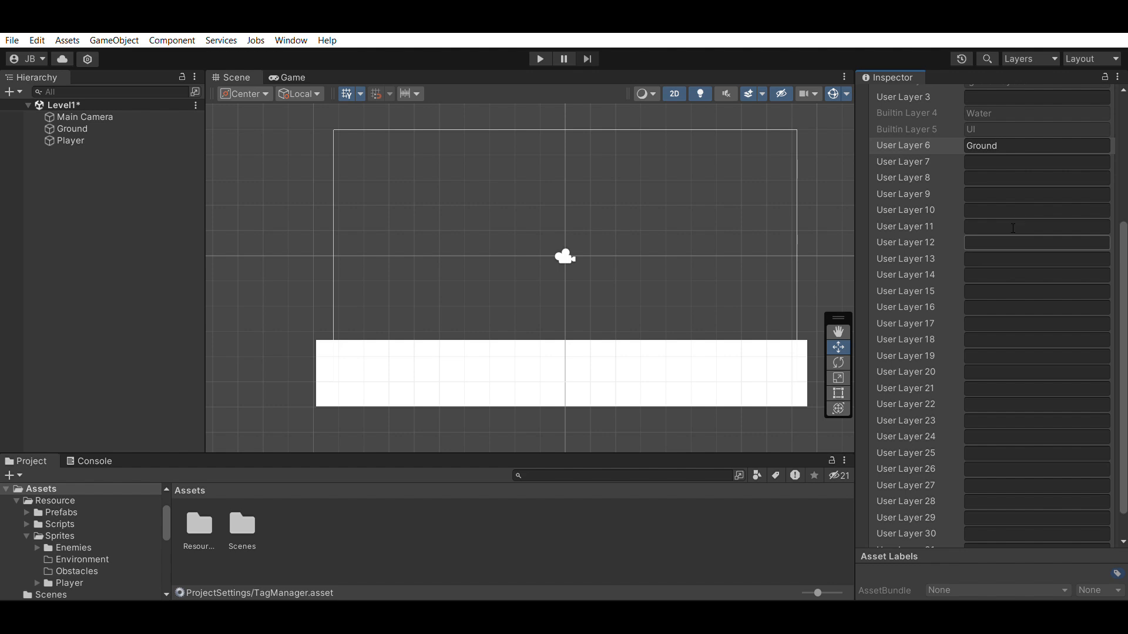
scroll(996, 276, "up", 8)
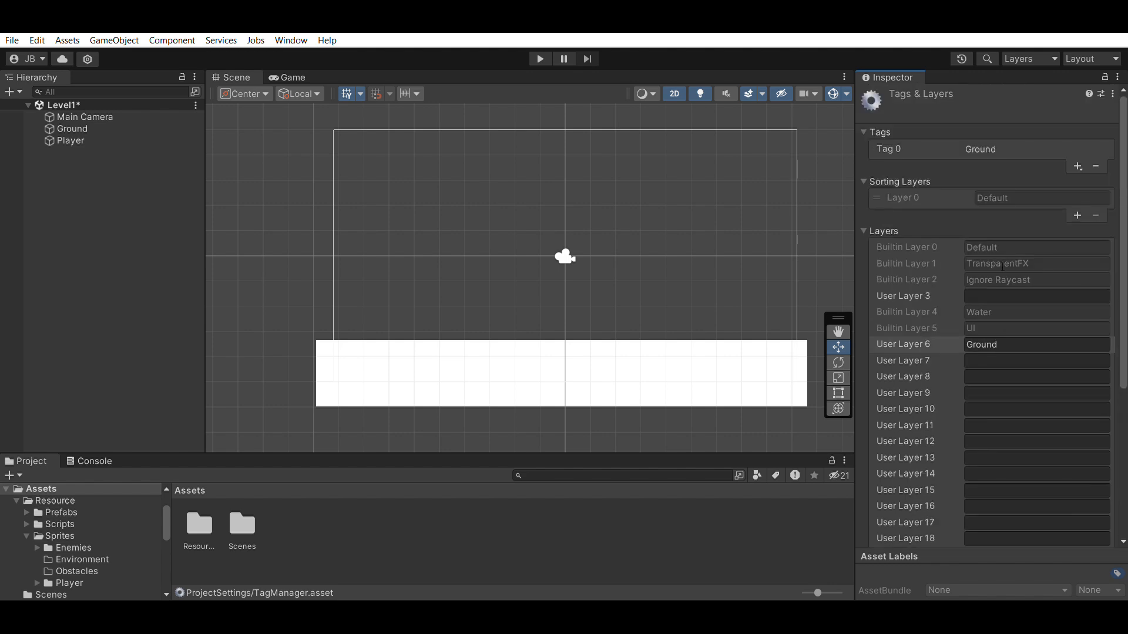
left_click(864, 131)
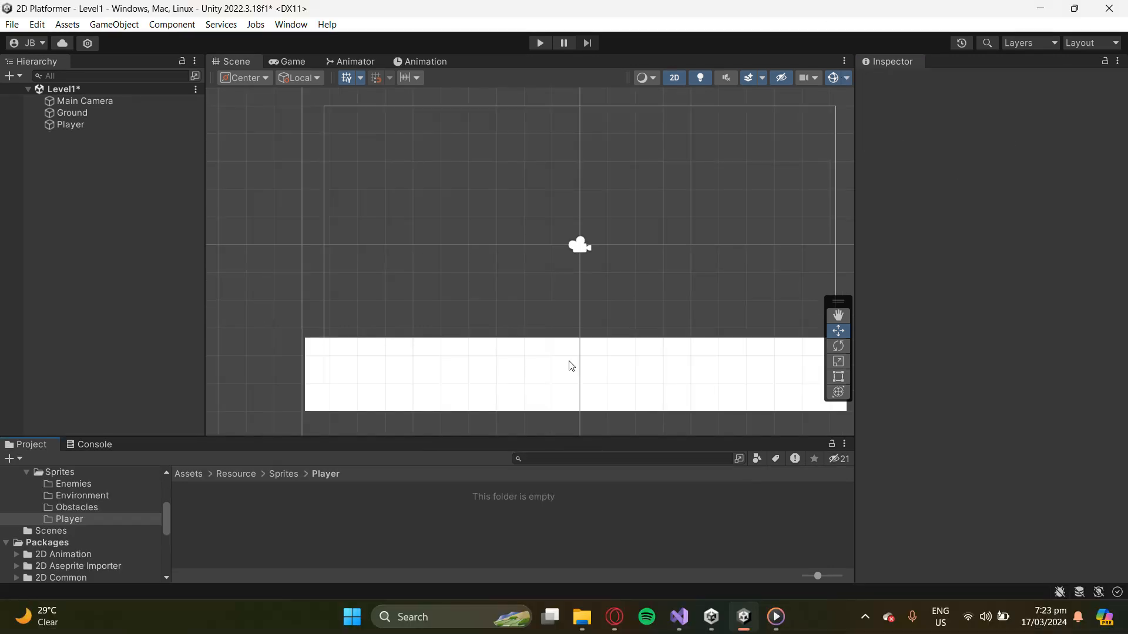
- Import the mm PNG from Downloads as a new asset into the Sprites/Player folder
scroll(660, 260, "up", 1)
middle_click_drag(660, 260, 610, 267)
scroll(609, 265, "down", 1)
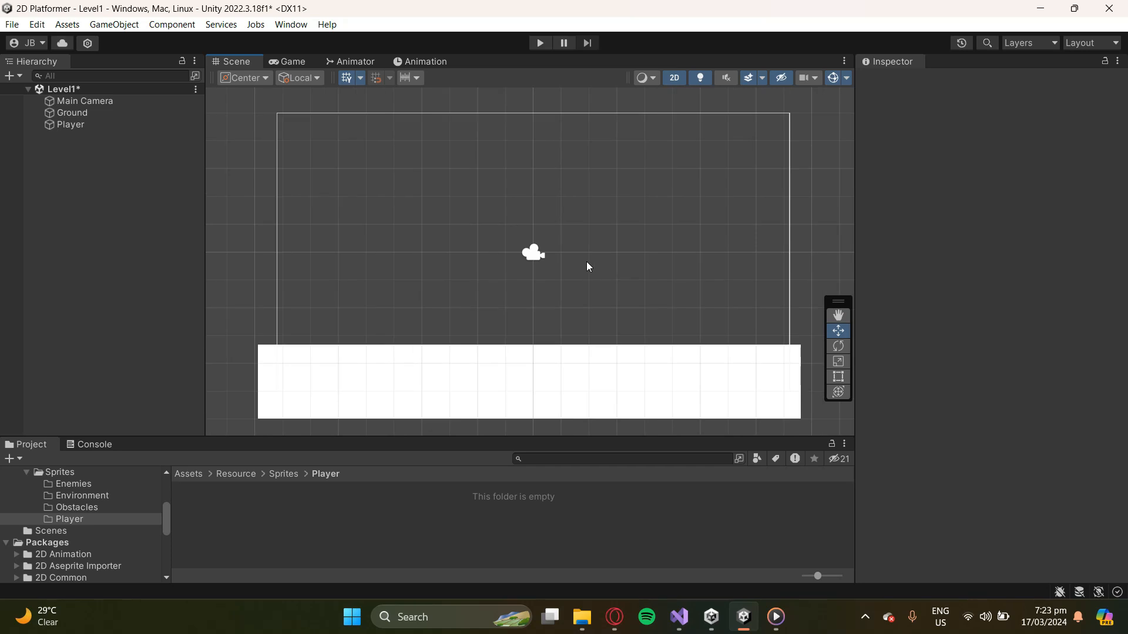
right_click(241, 504)
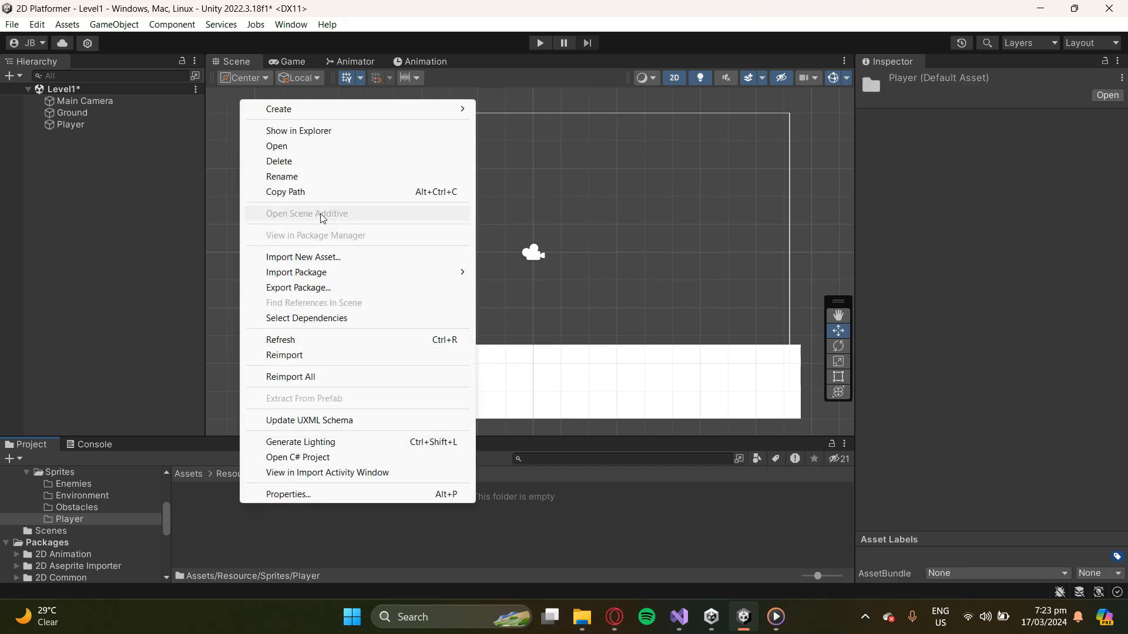
left_click(299, 259)
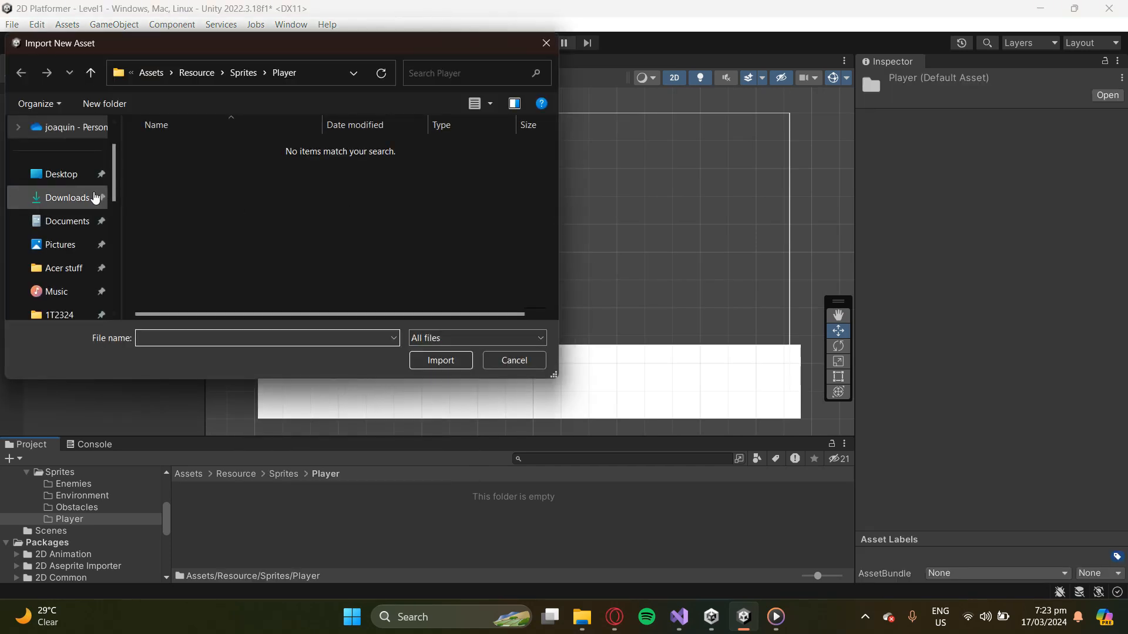
left_click(79, 196)
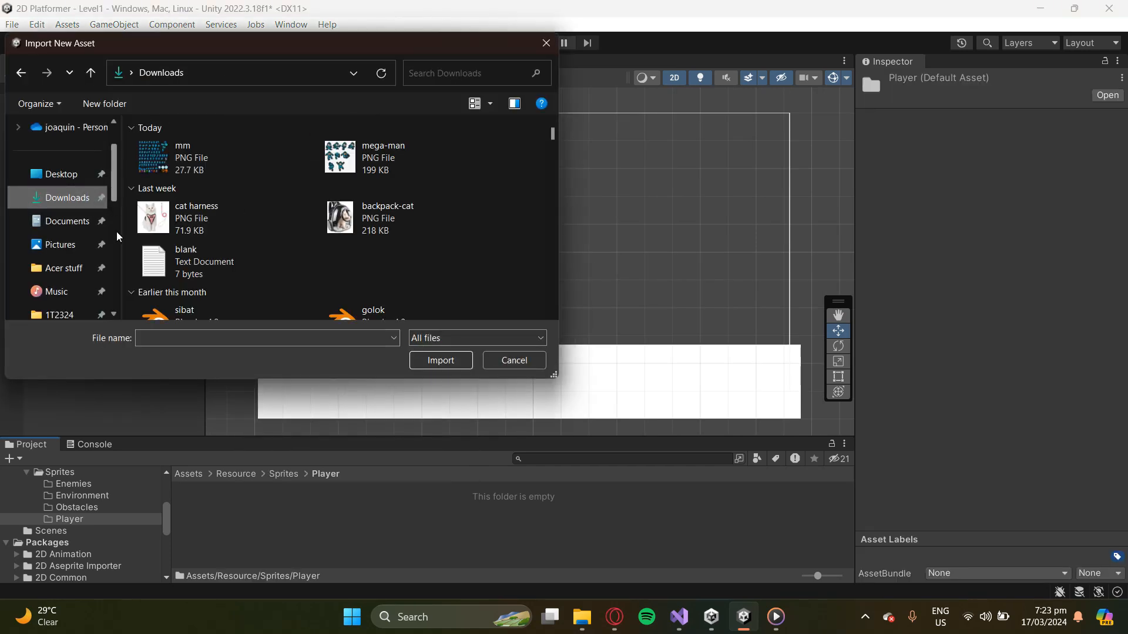
double_click(223, 164)
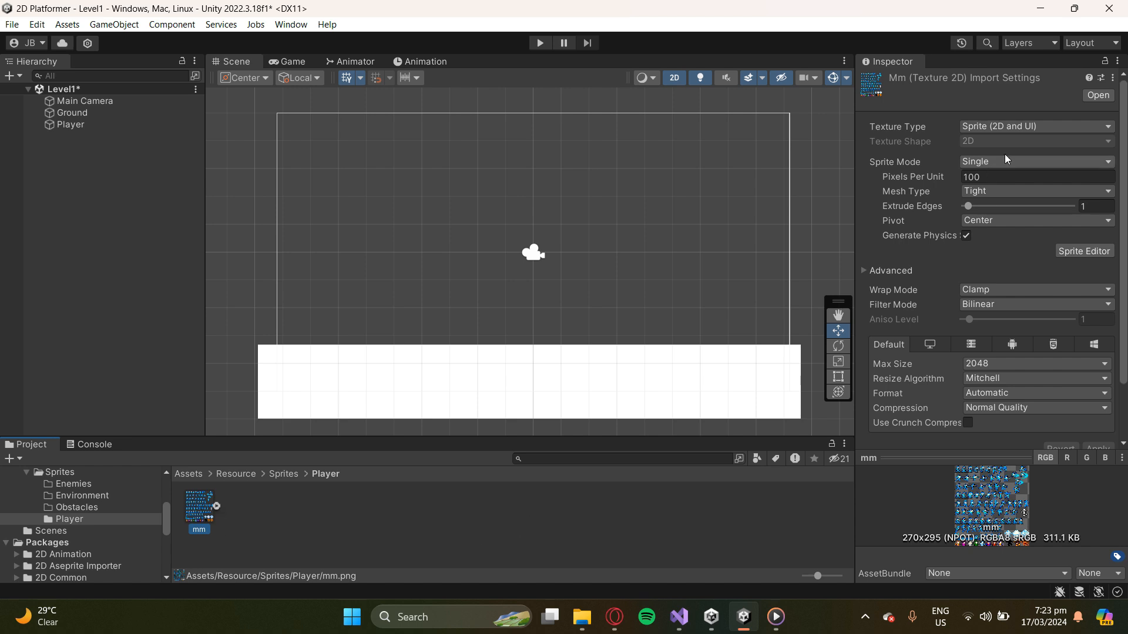
- Keep the mm texture type as Sprite (2D and UI), set its sprite mode to Multiple, and apply the import settings
left_click(1011, 127)
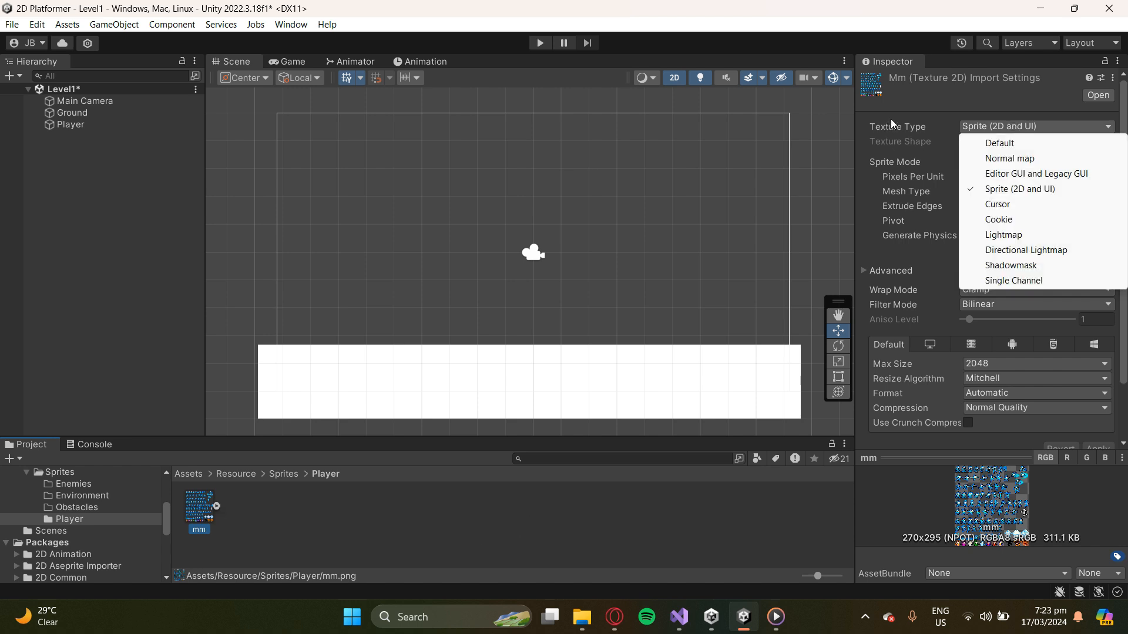
left_click(999, 188)
left_click(1000, 163)
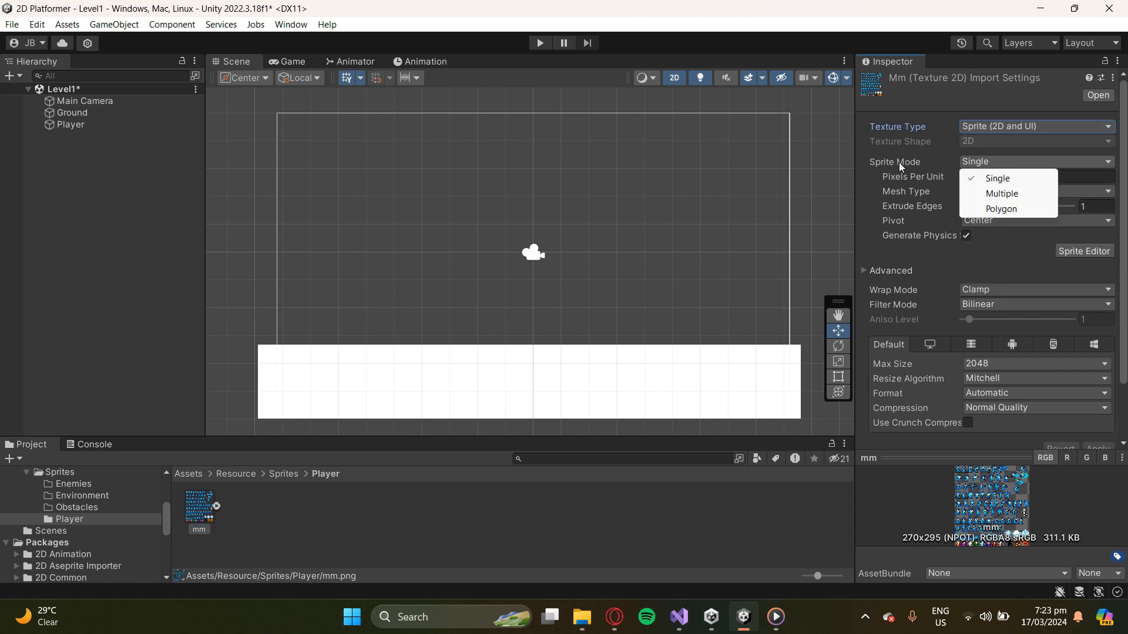
left_click(991, 200)
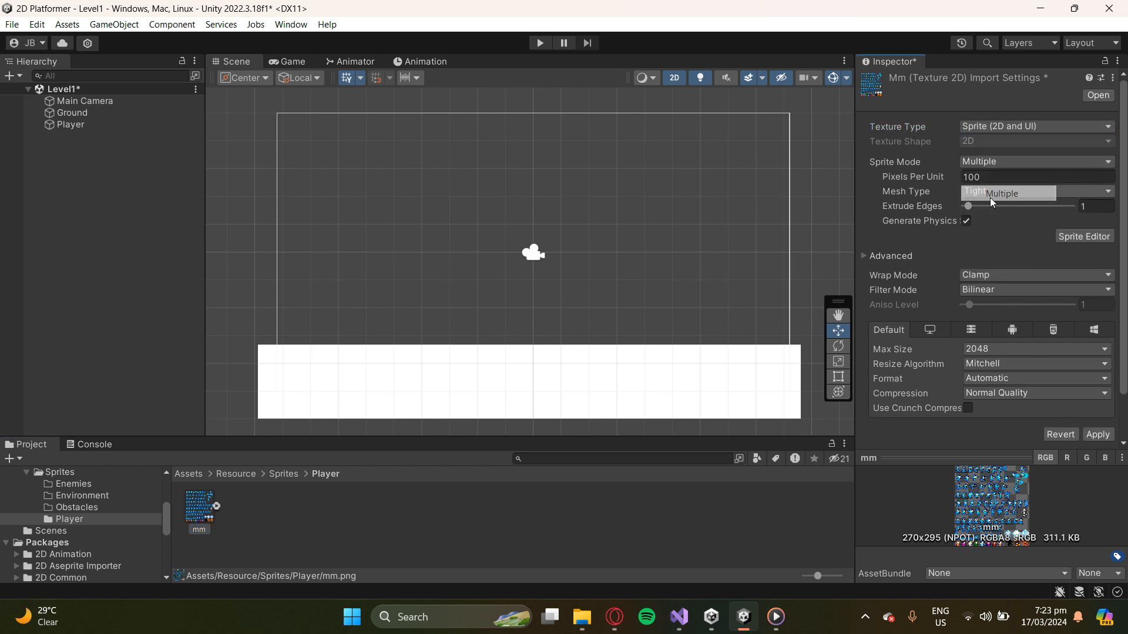
left_click(1097, 435)
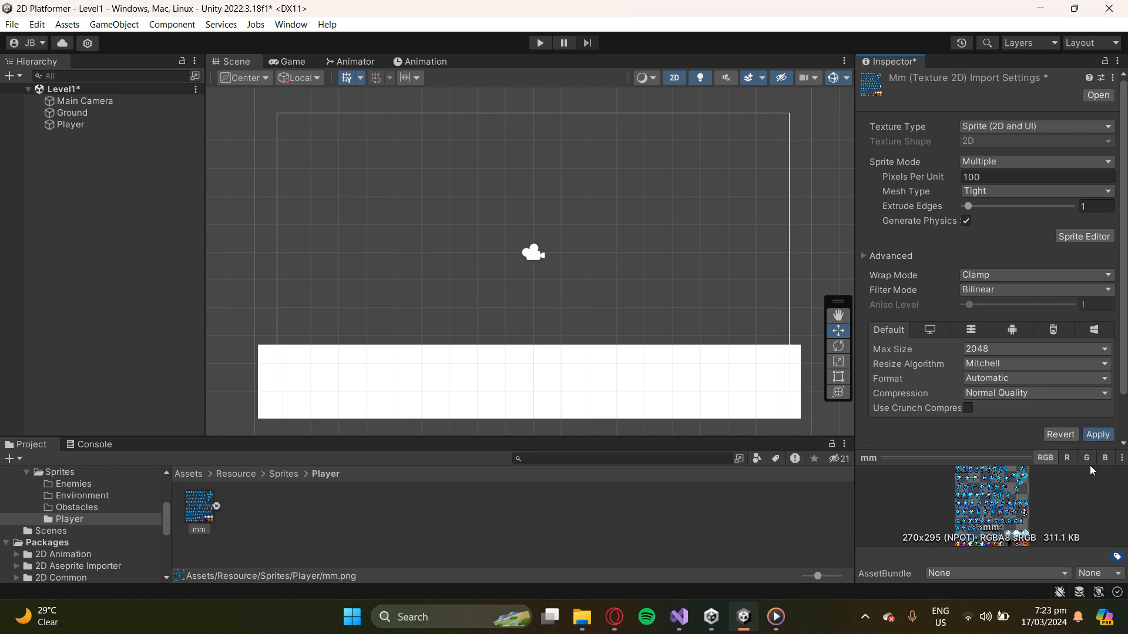
- Open the mm sheet in the Sprite Editor and preview the Grid By Cell Size, Grid By Cell Count and Isometric Grid slice types
left_click(1082, 237)
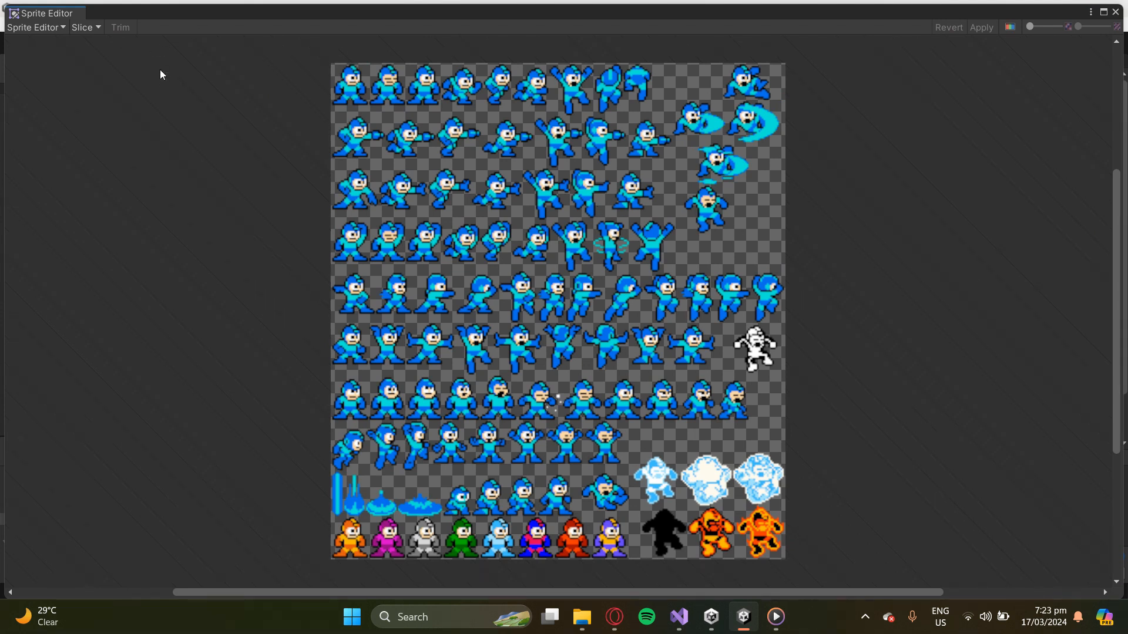
left_click(86, 28)
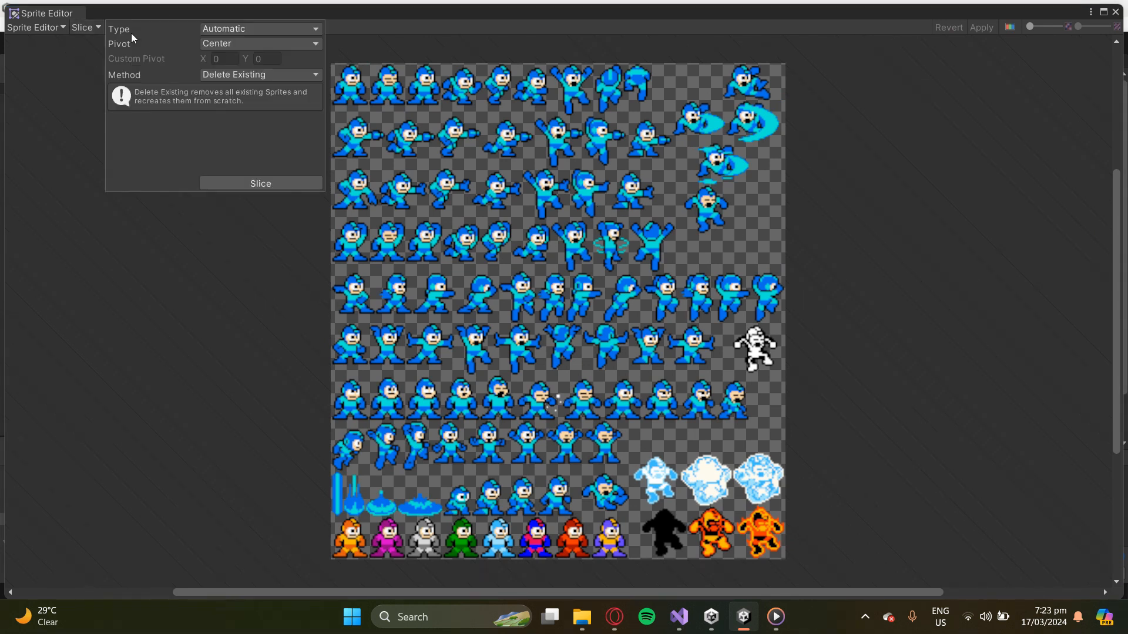
left_click(240, 30)
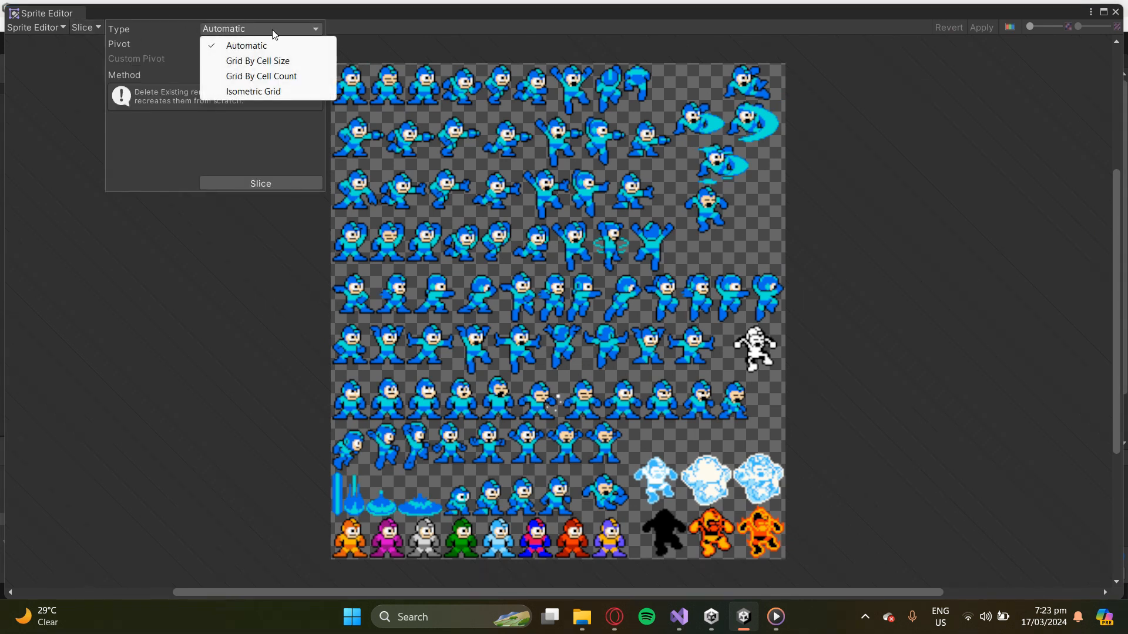
left_click(247, 62)
left_click(265, 30)
left_click(269, 77)
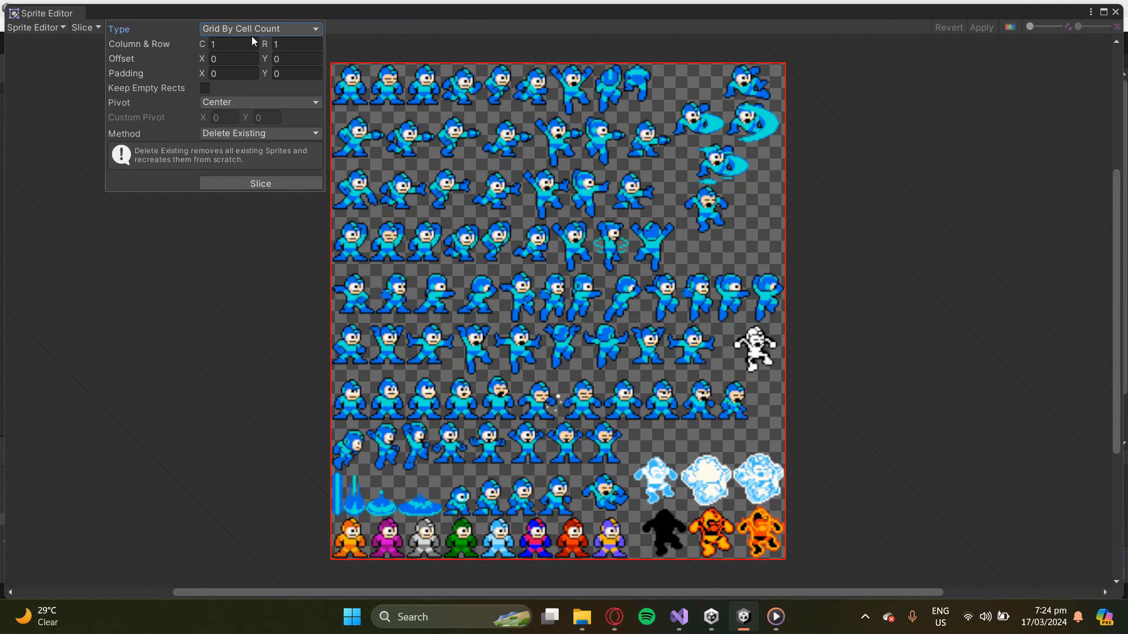
left_click(254, 31)
left_click(262, 93)
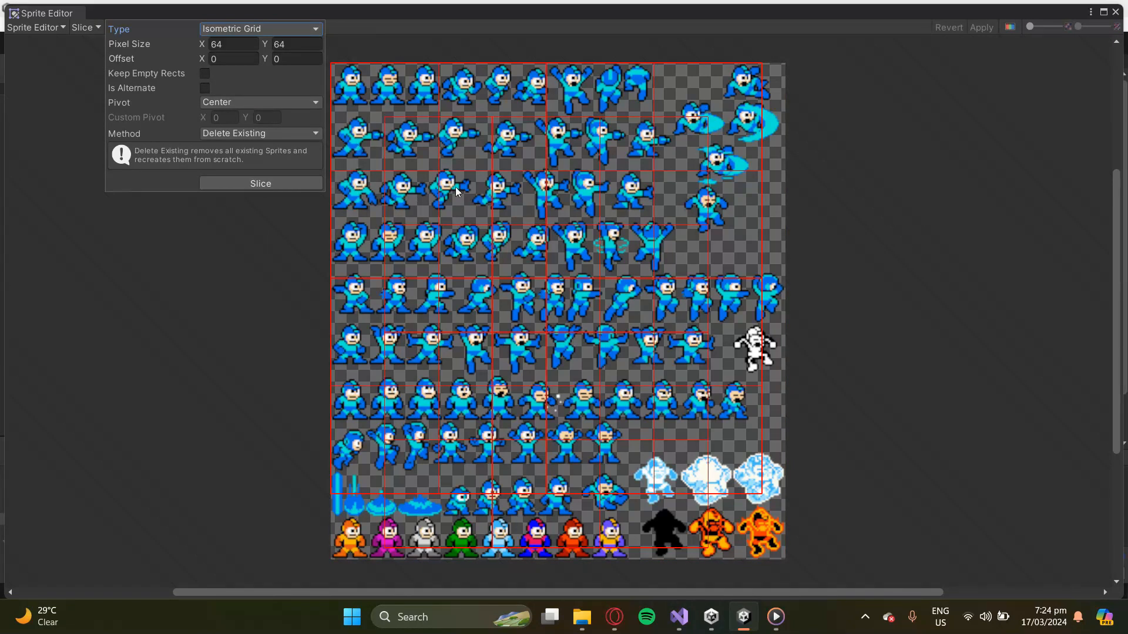
- Slice the sprite sheet with the Automatic type, apply the slices, and close the Sprite Editor
left_click(253, 28)
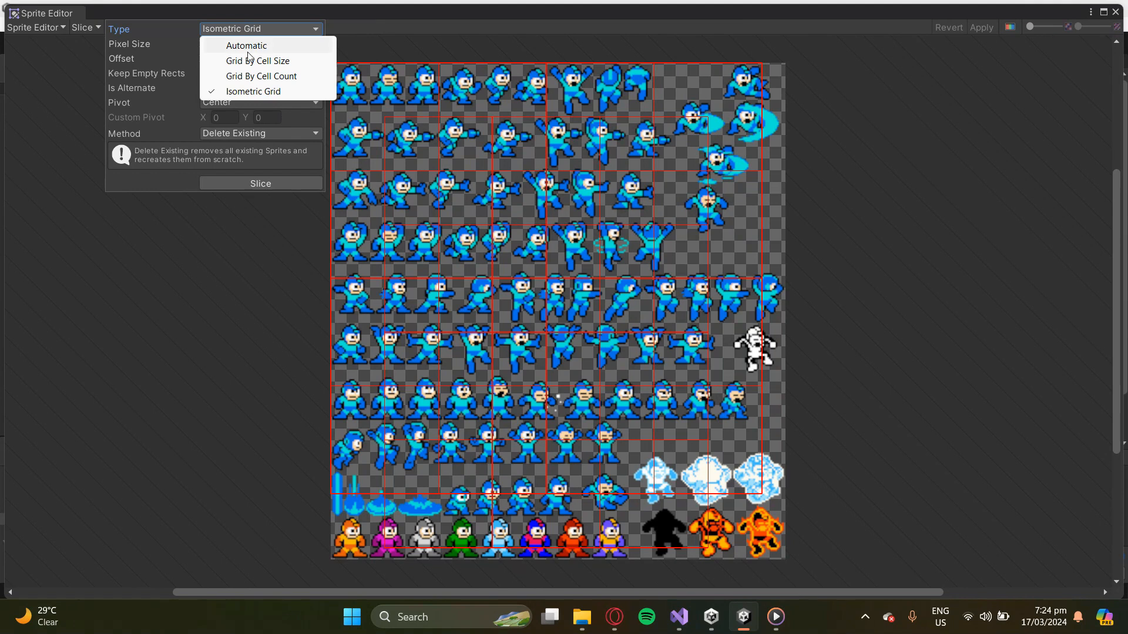
left_click(247, 46)
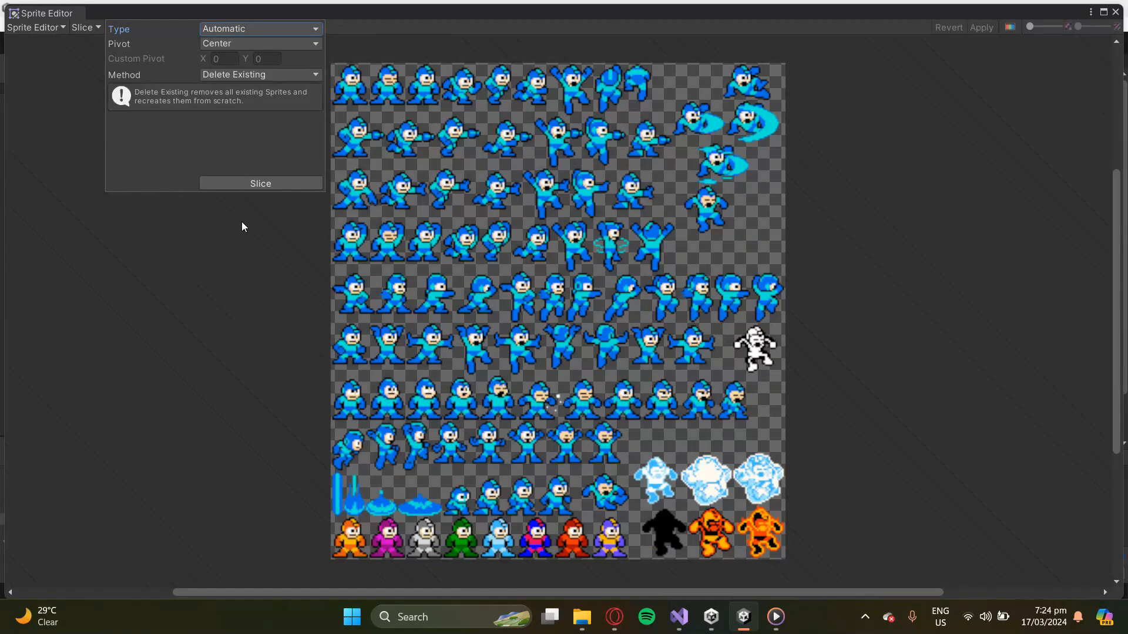
left_click(258, 183)
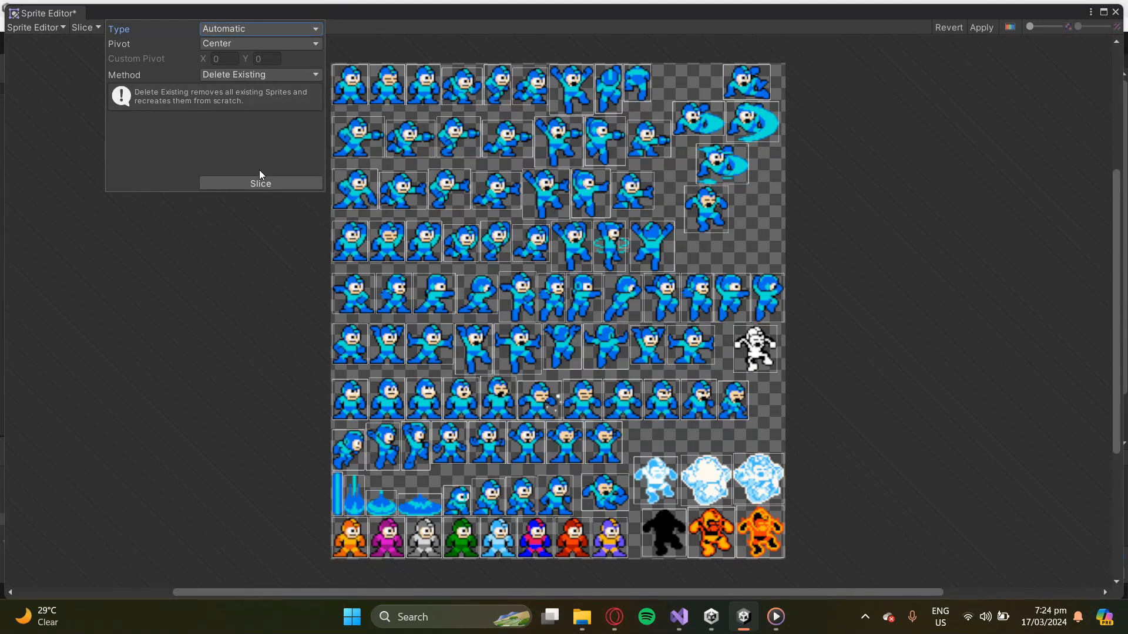
left_click(247, 288)
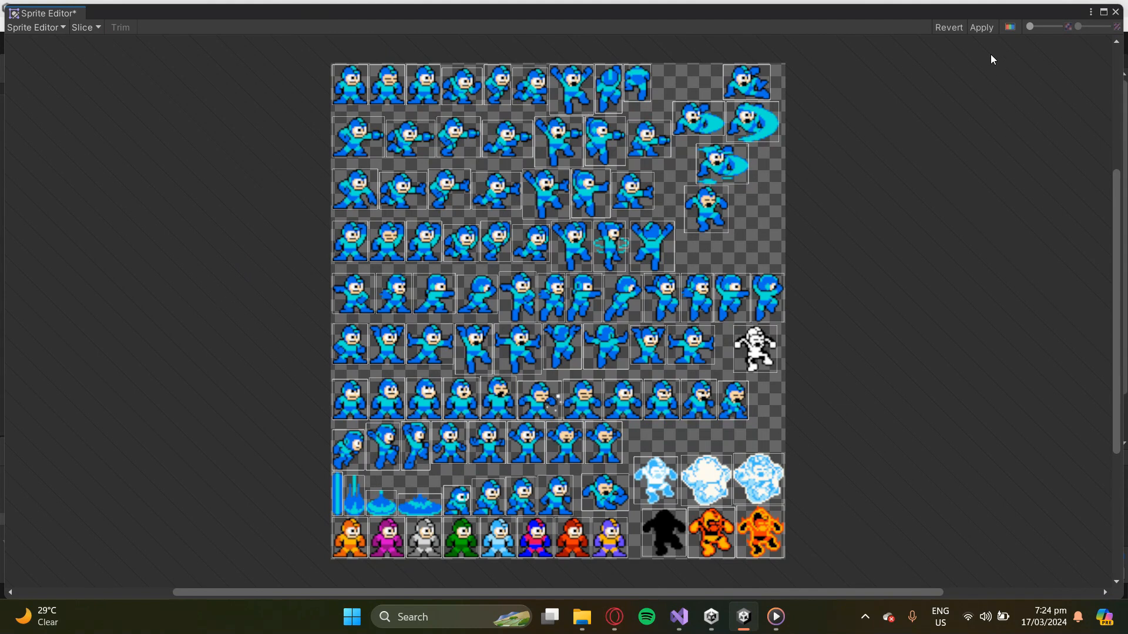
left_click(982, 28)
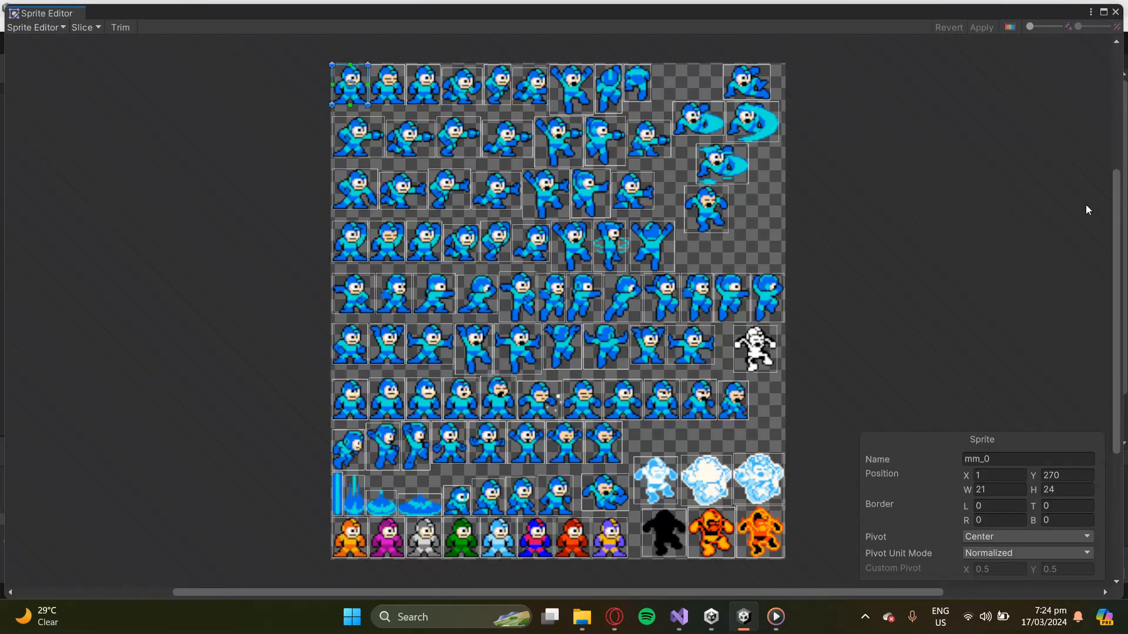
left_click(1116, 12)
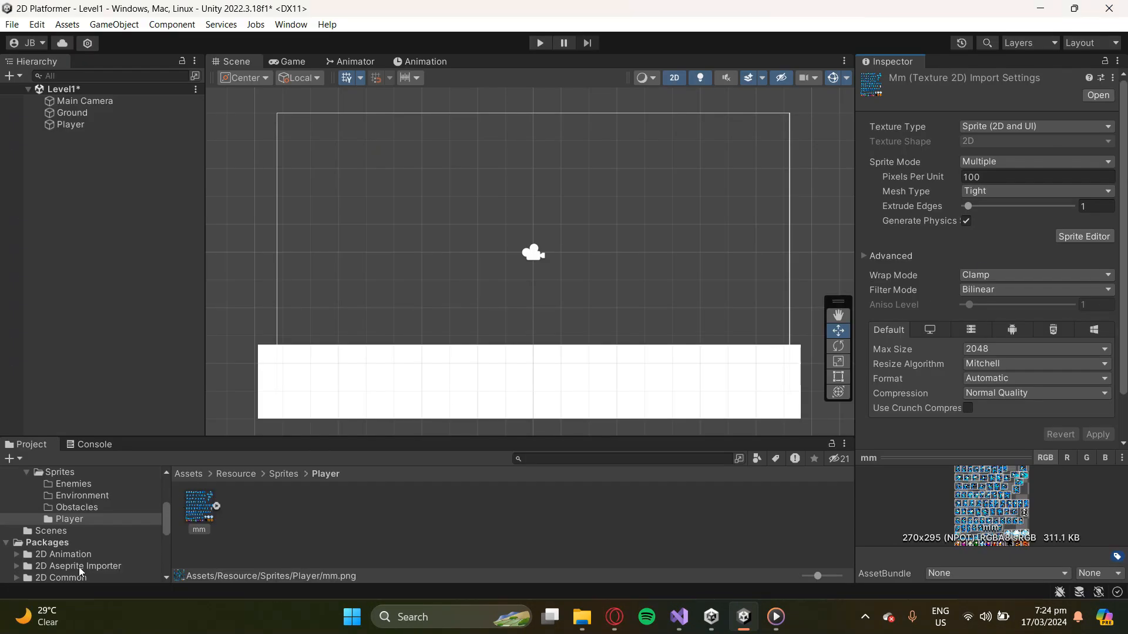
- Expand the mm asset, look through its sliced sprites, and collapse it again
left_click(217, 507)
left_click(288, 506)
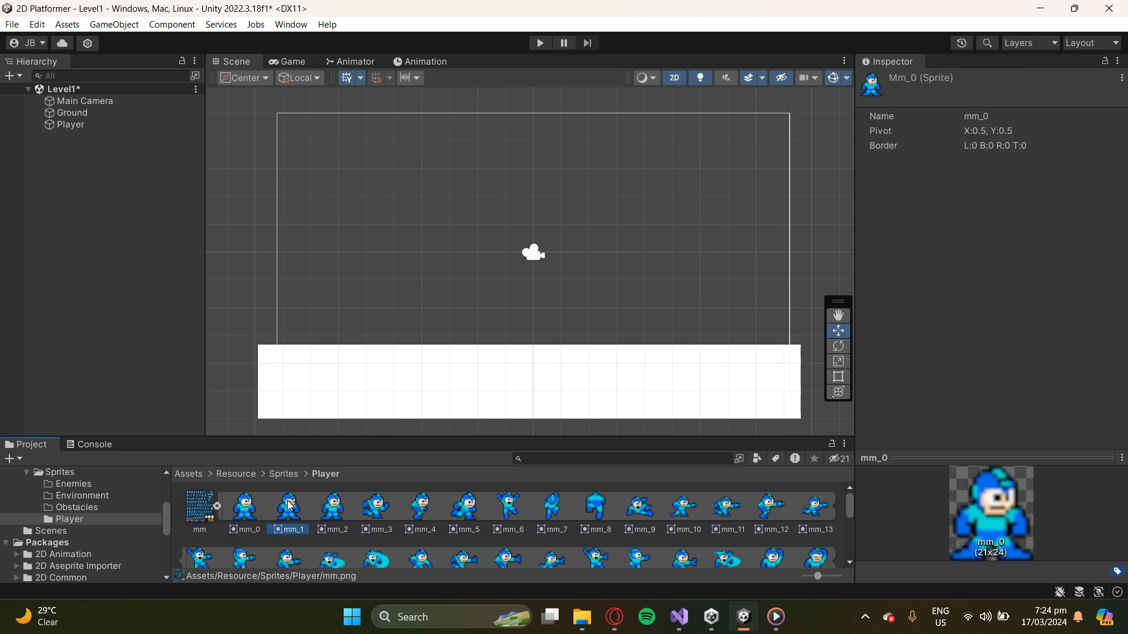
left_click(335, 509)
scroll(411, 528, "down", 5)
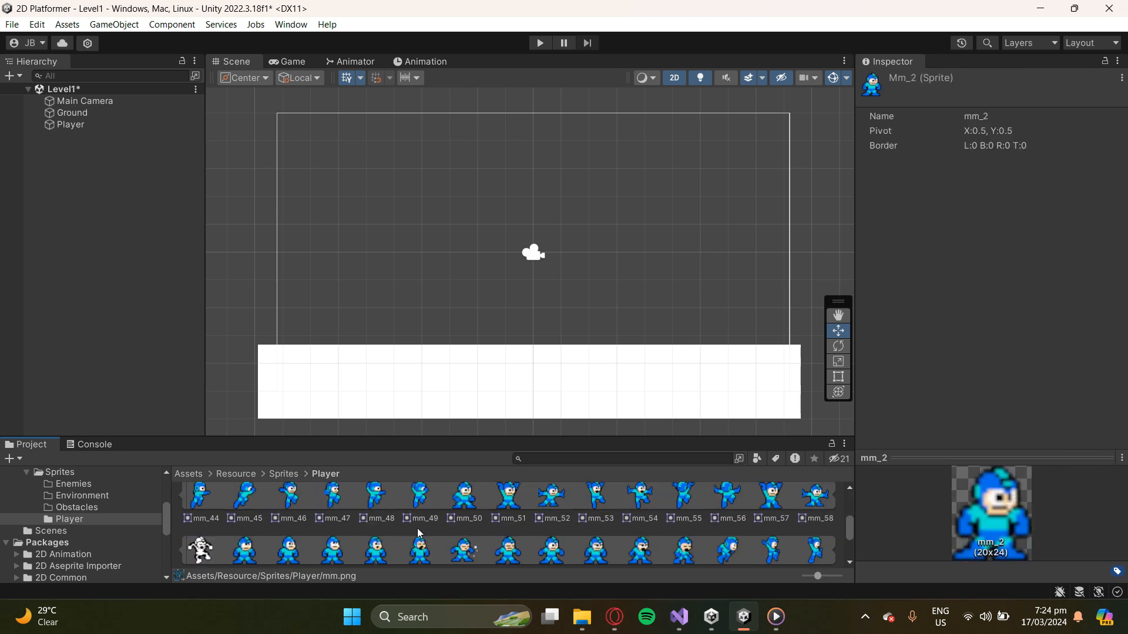
scroll(435, 544, "up", 2)
scroll(435, 544, "up", 3)
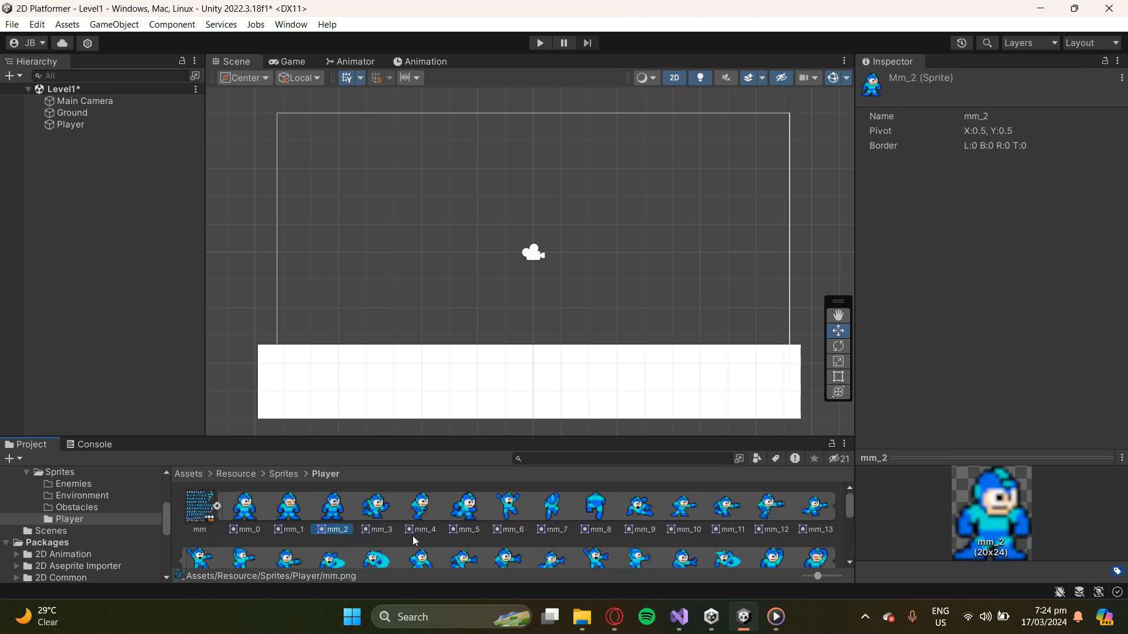
left_click(217, 507)
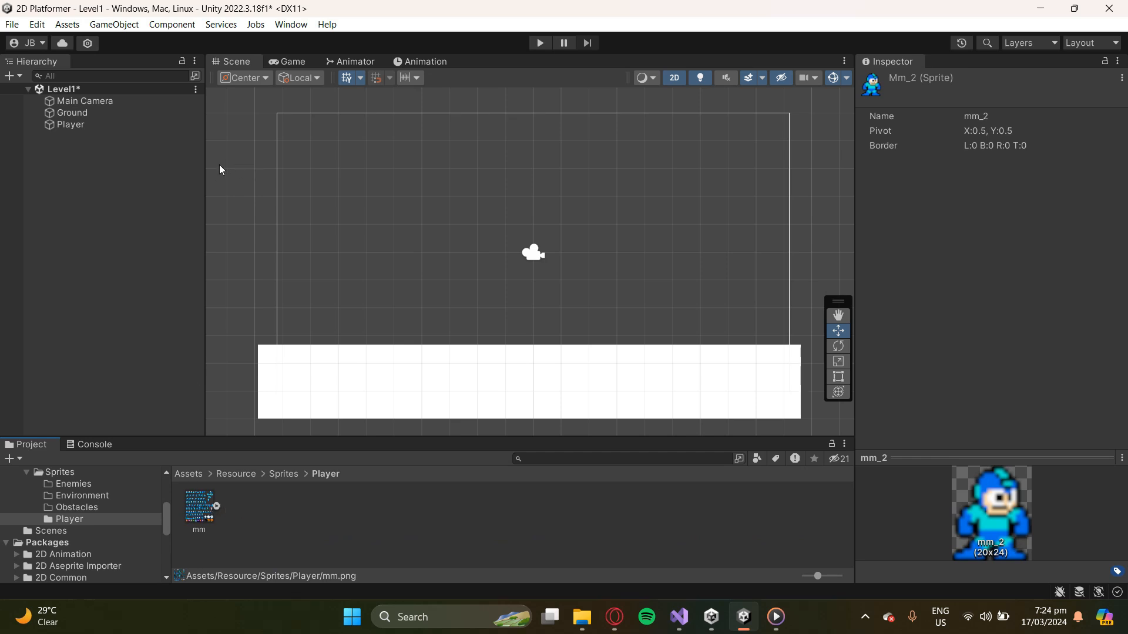
- Assign the mm_0 sprite to Player's Sprite Renderer
left_click(70, 124)
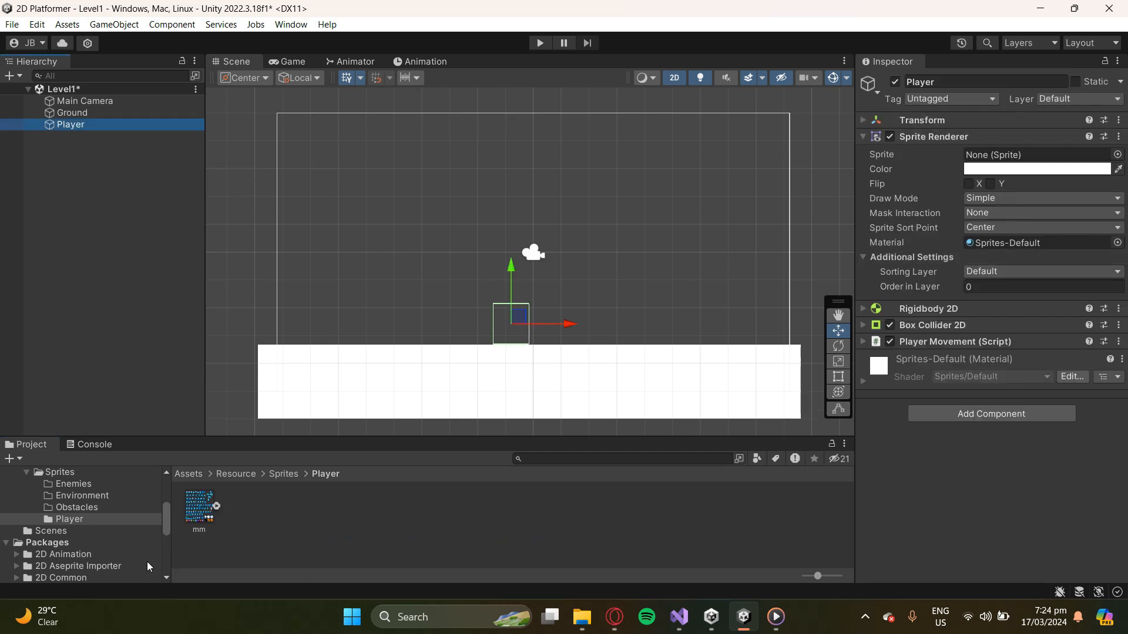
left_click(217, 507)
left_click_drag(245, 506, 990, 157)
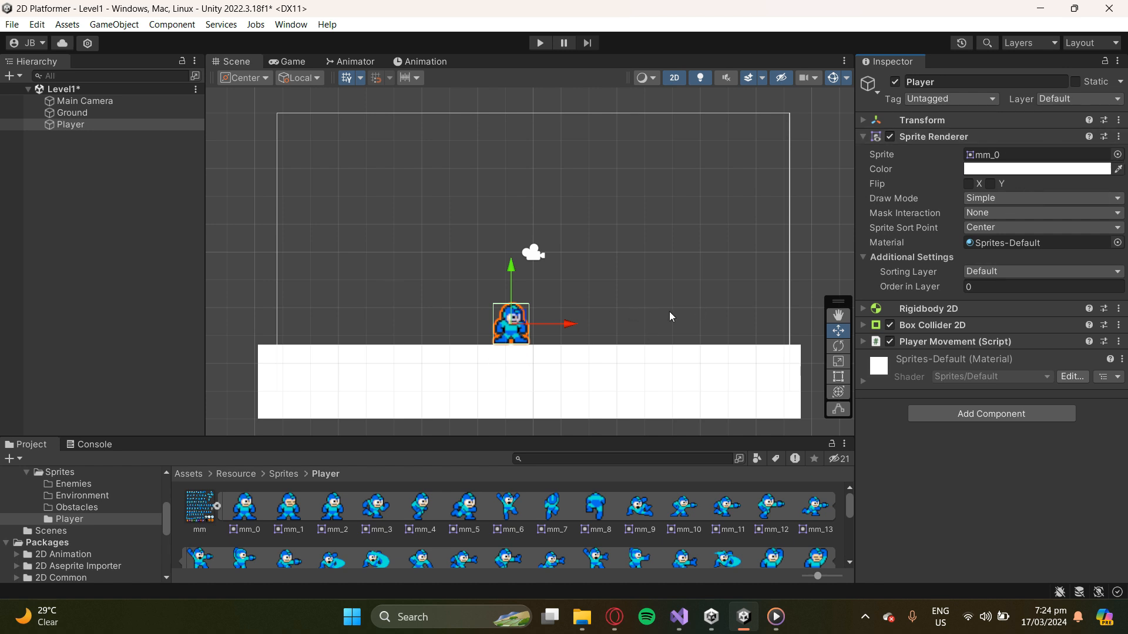
- Adjust both side edges of Player's Box Collider 2D to fit the sprite, about 0.218 wide, and deselect Player
left_click(916, 325)
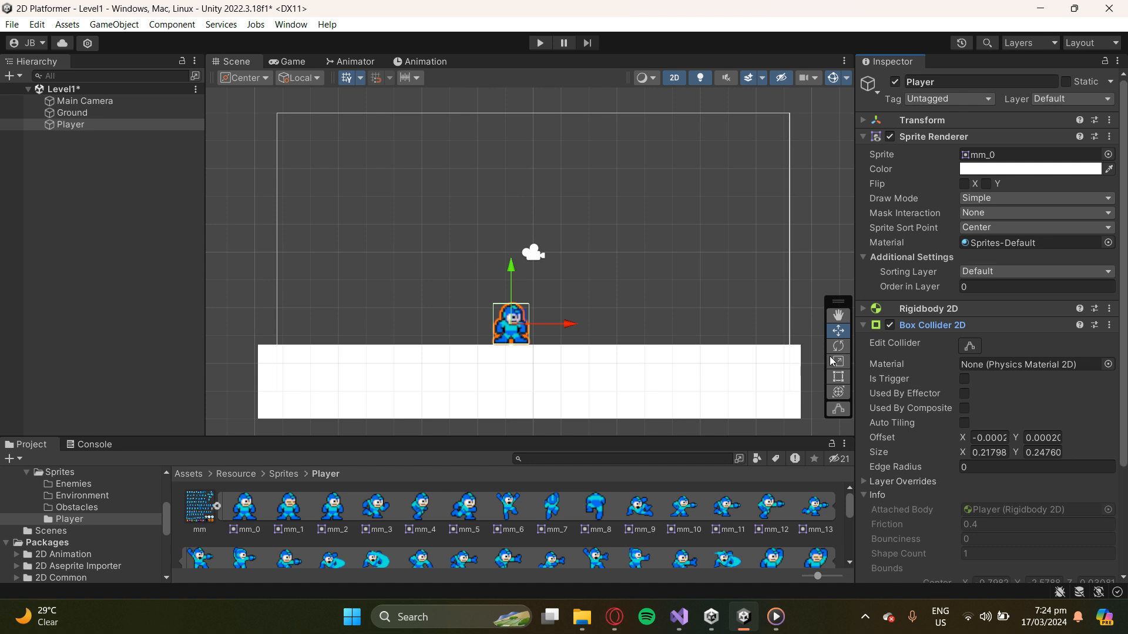
left_click(979, 347)
scroll(523, 384, "up", 5)
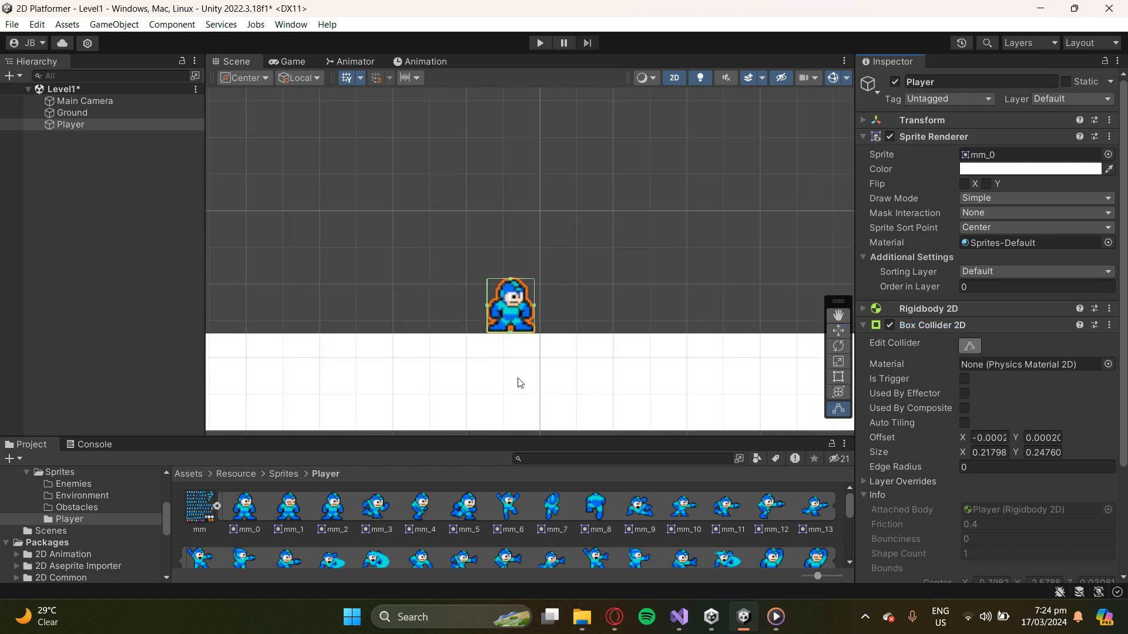
scroll(567, 313, "up", 6)
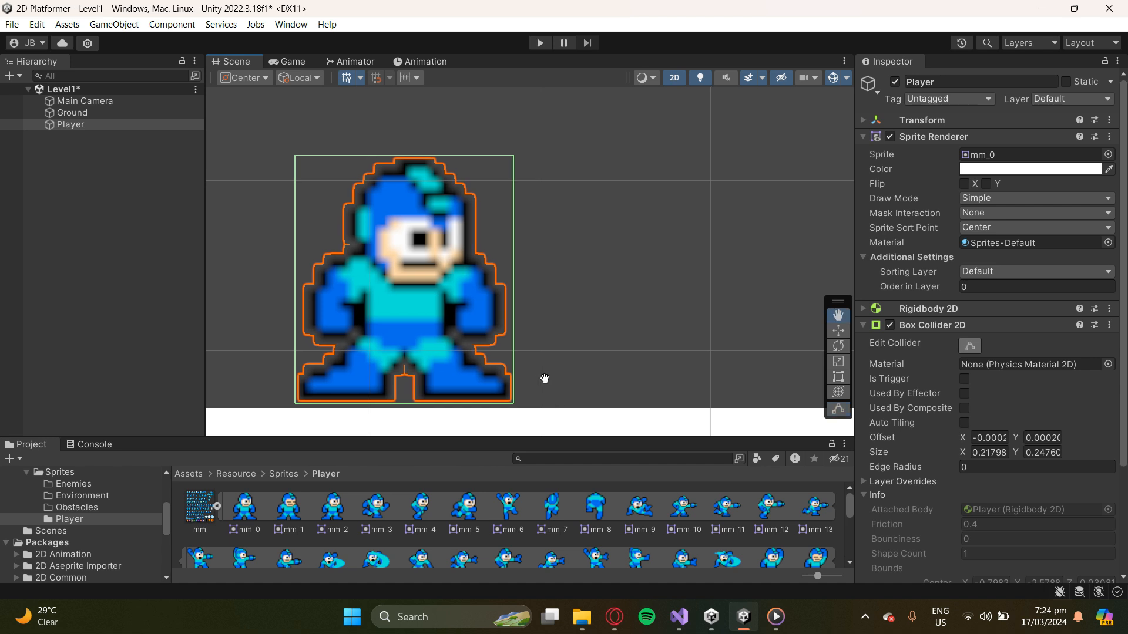
middle_click_drag(544, 378, 637, 375)
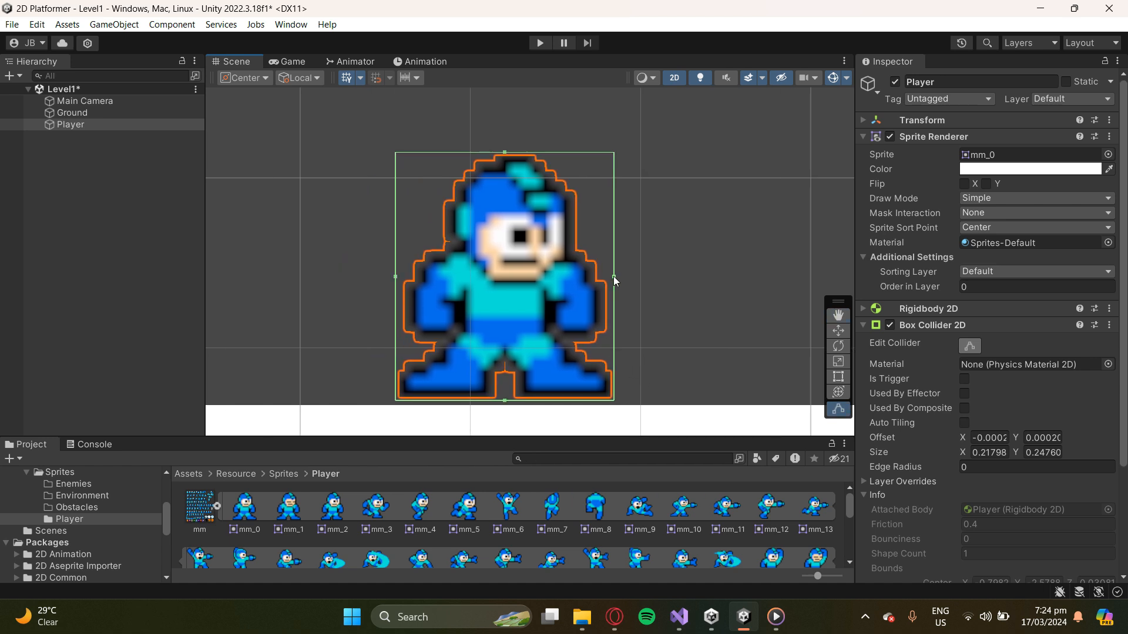
left_click_drag(614, 277, 614, 276)
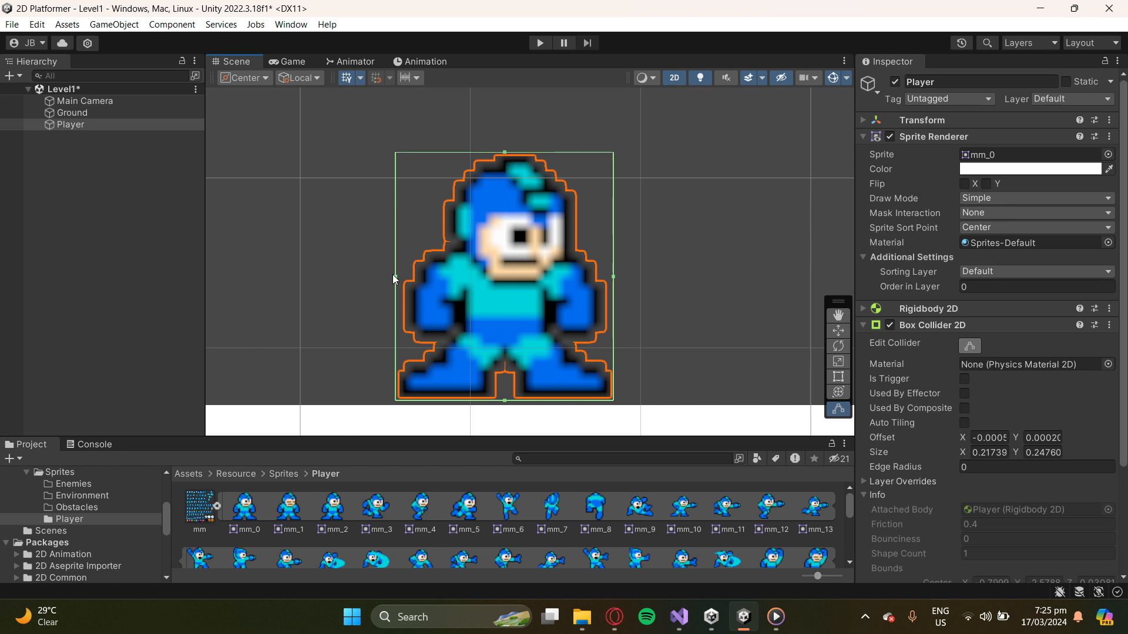
left_click_drag(395, 281, 394, 281)
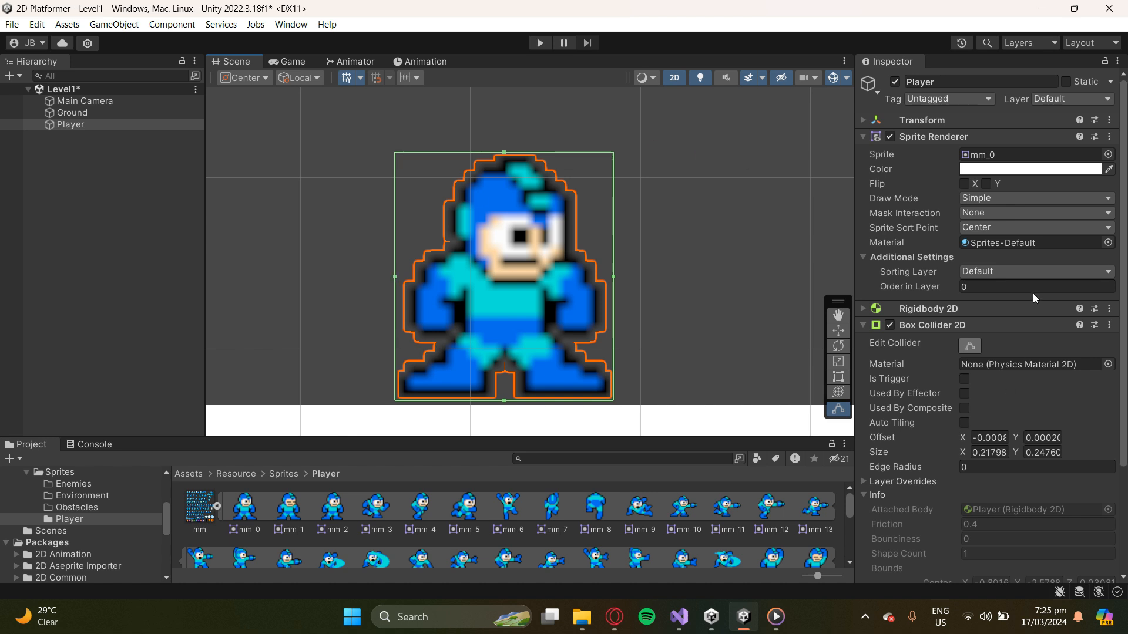
left_click(699, 317)
- Check how the player and ground appear in the Game view, and collapse the mm sprite sheet
scroll(717, 308, "down", 1)
scroll(717, 312, "down", 8)
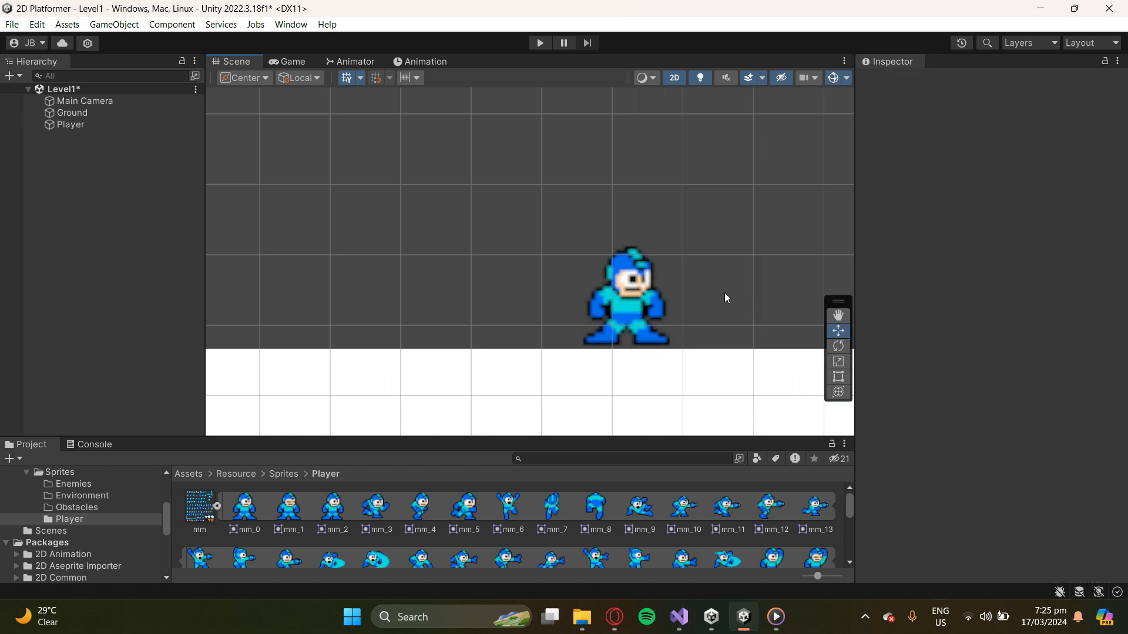
scroll(648, 322, "down", 5)
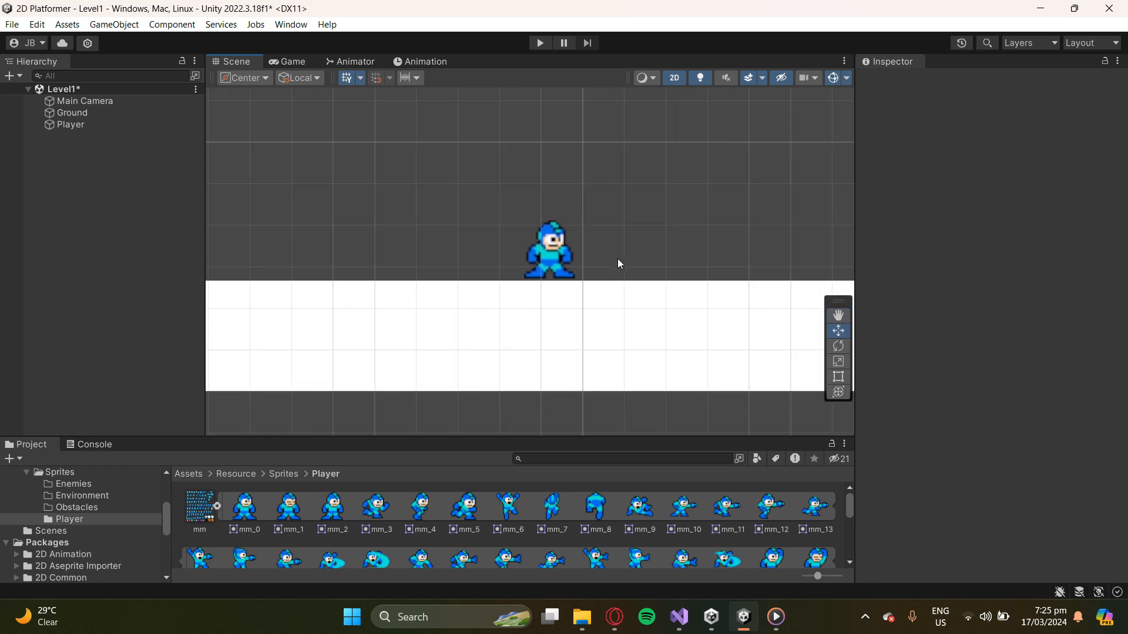
middle_click_drag(711, 204, 629, 283)
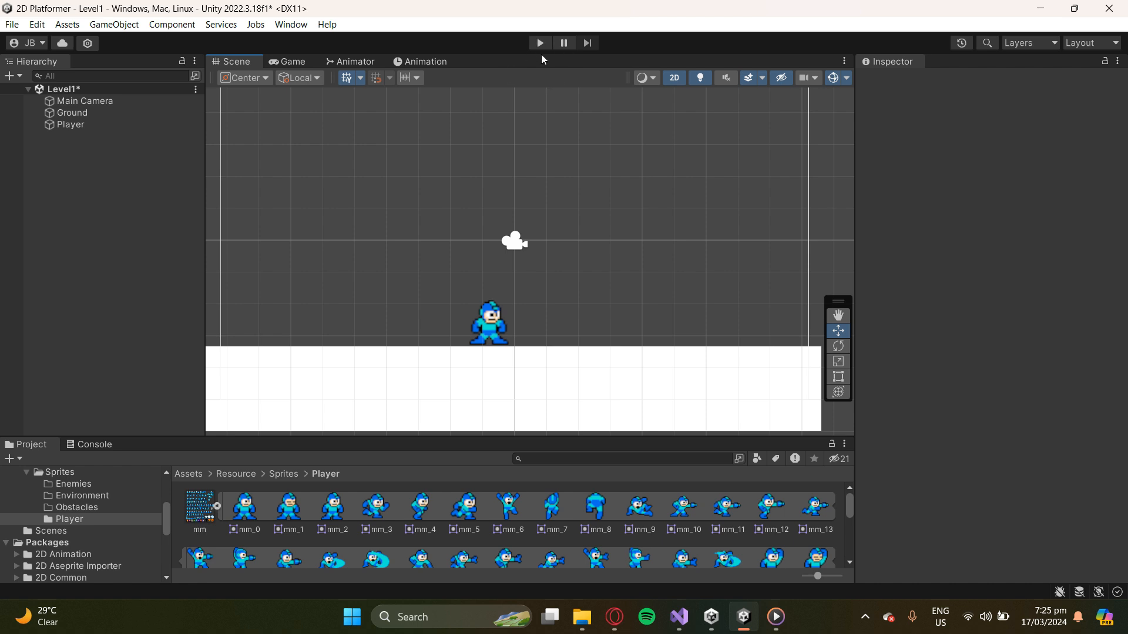
left_click(288, 61)
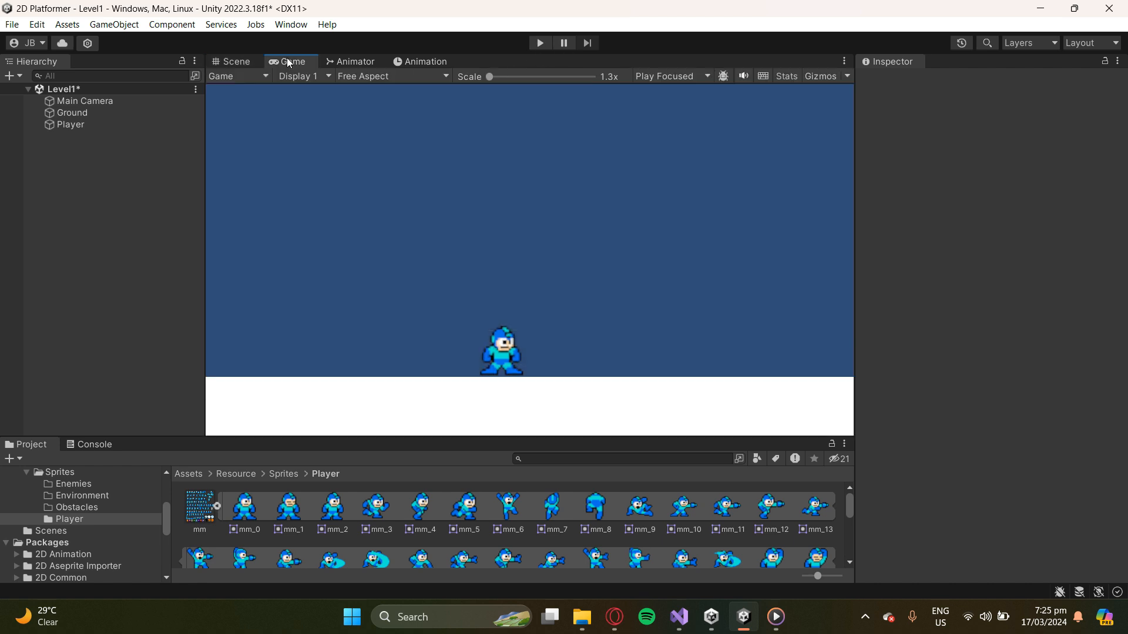
left_click(217, 507)
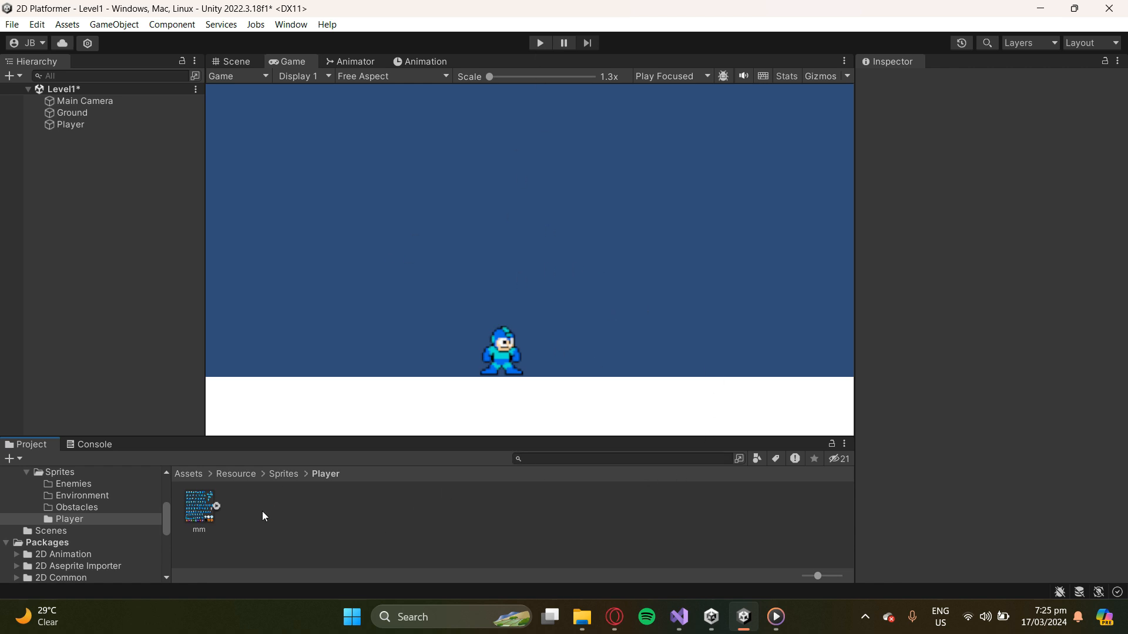
- Switch to Visual Studio and review the PlayerMovement.cs variables and the movement and jump code in Update()
mouse_move(679, 614)
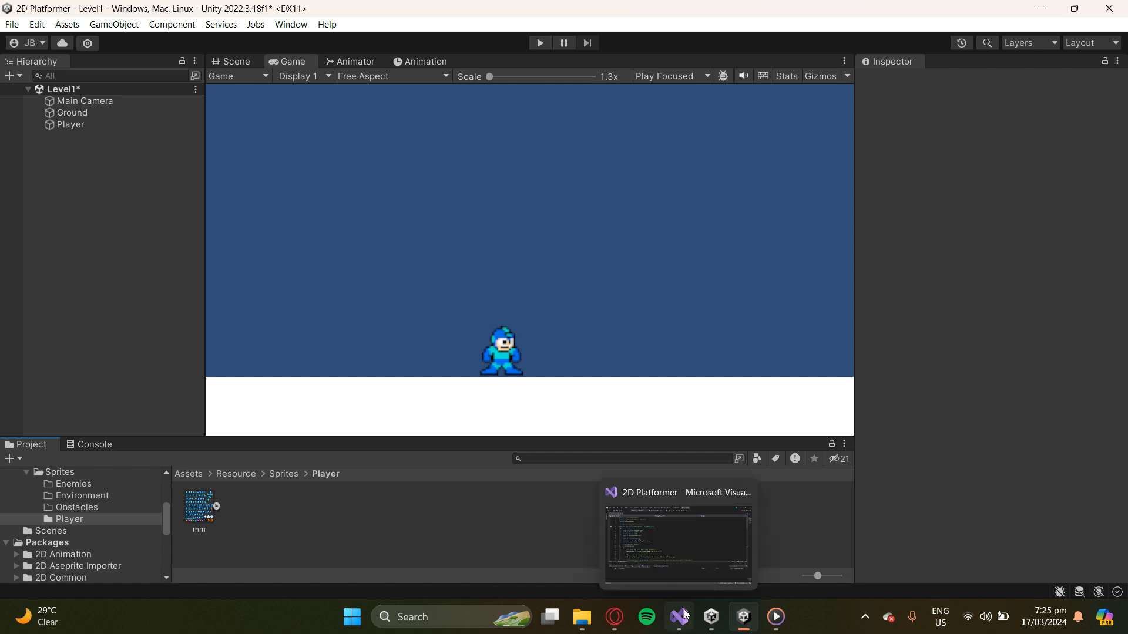
left_click(713, 528)
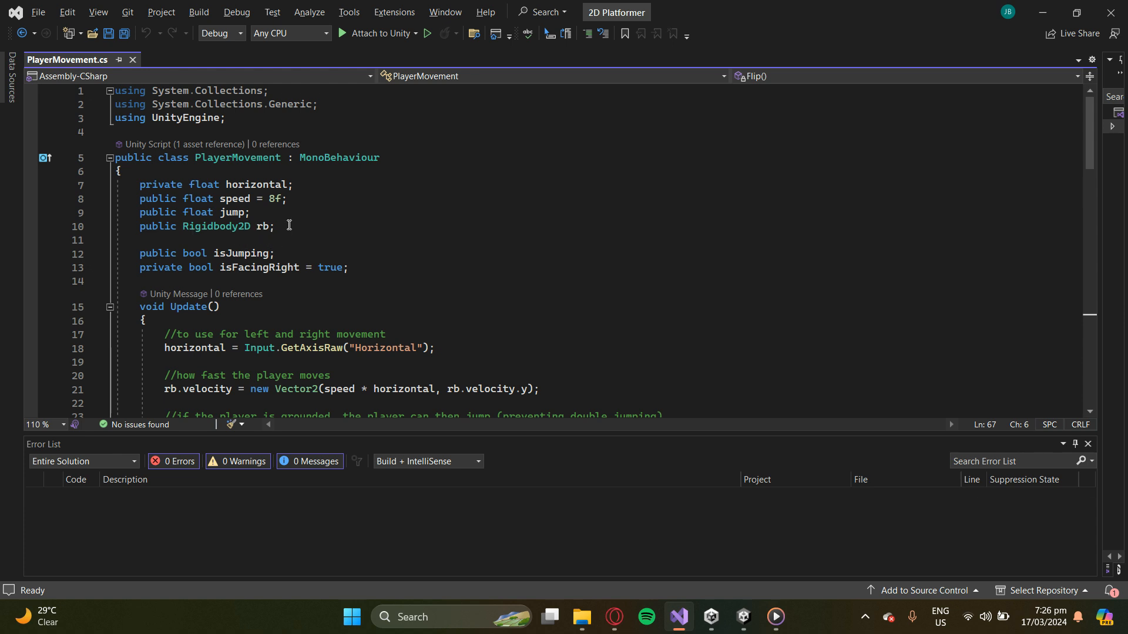
scroll(363, 222, "down", 3)
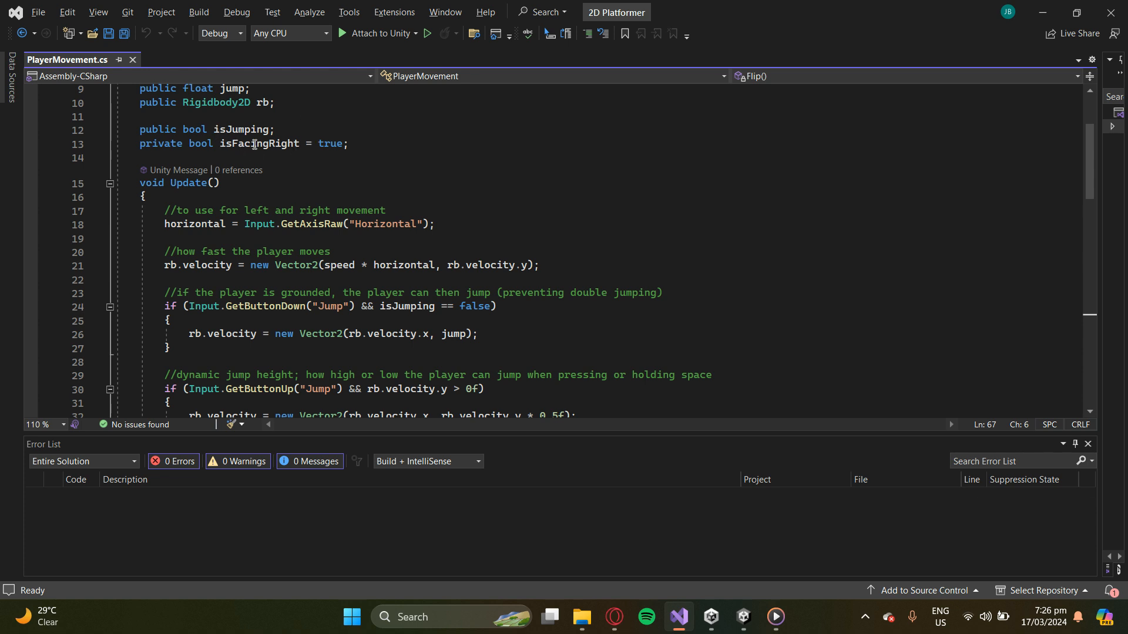
scroll(383, 196, "down", 1)
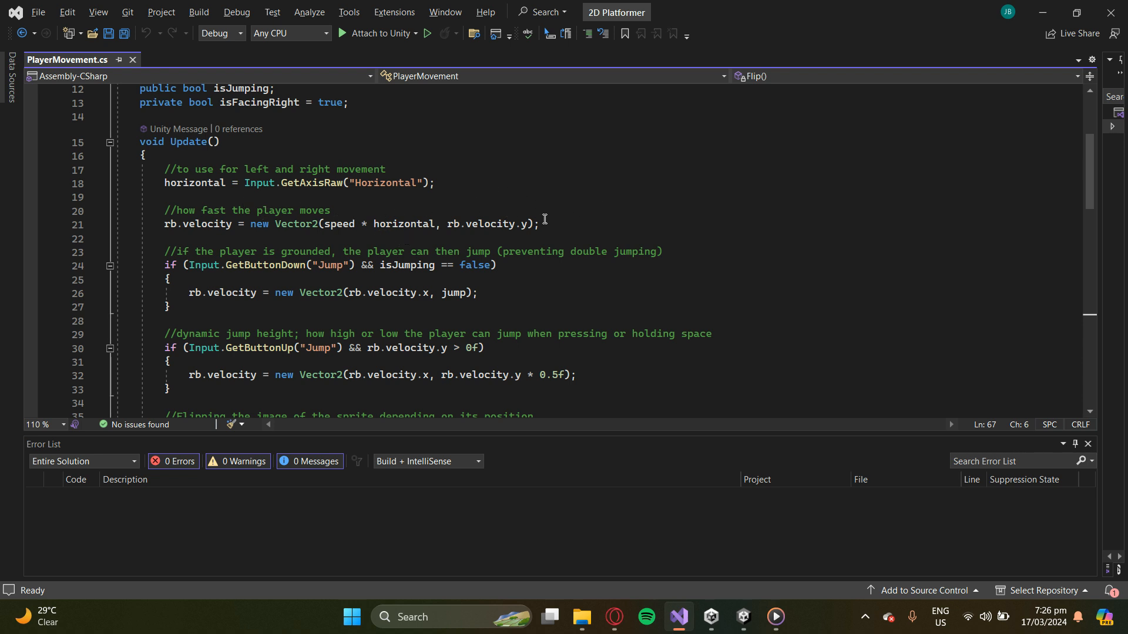
scroll(537, 205, "down", 1)
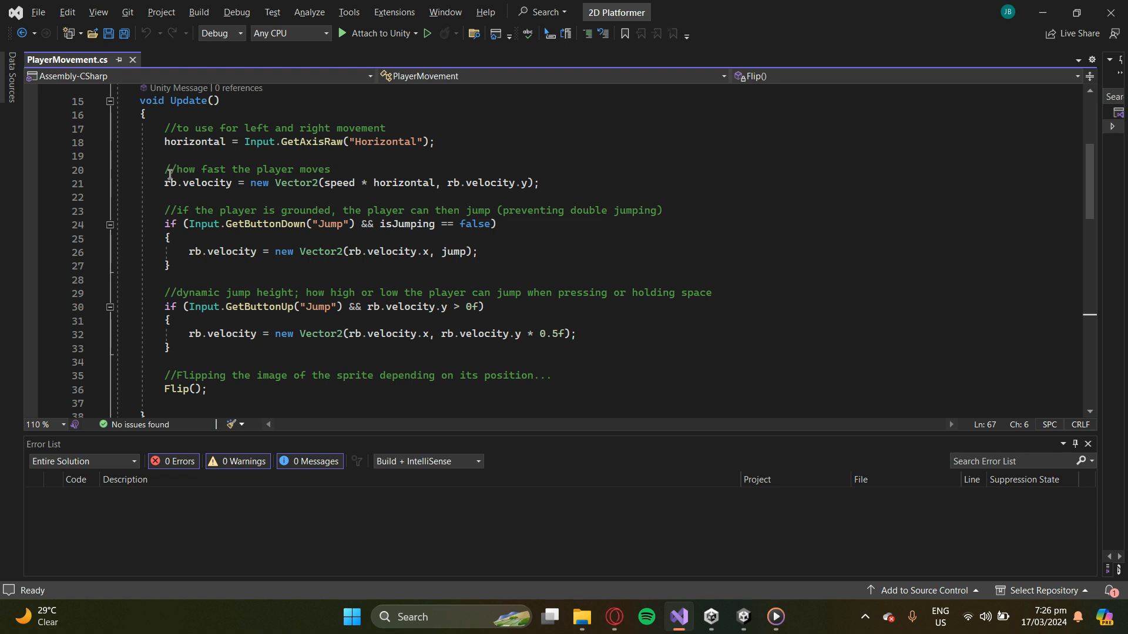
mouse_move(215, 187)
scroll(296, 258, "down", 1)
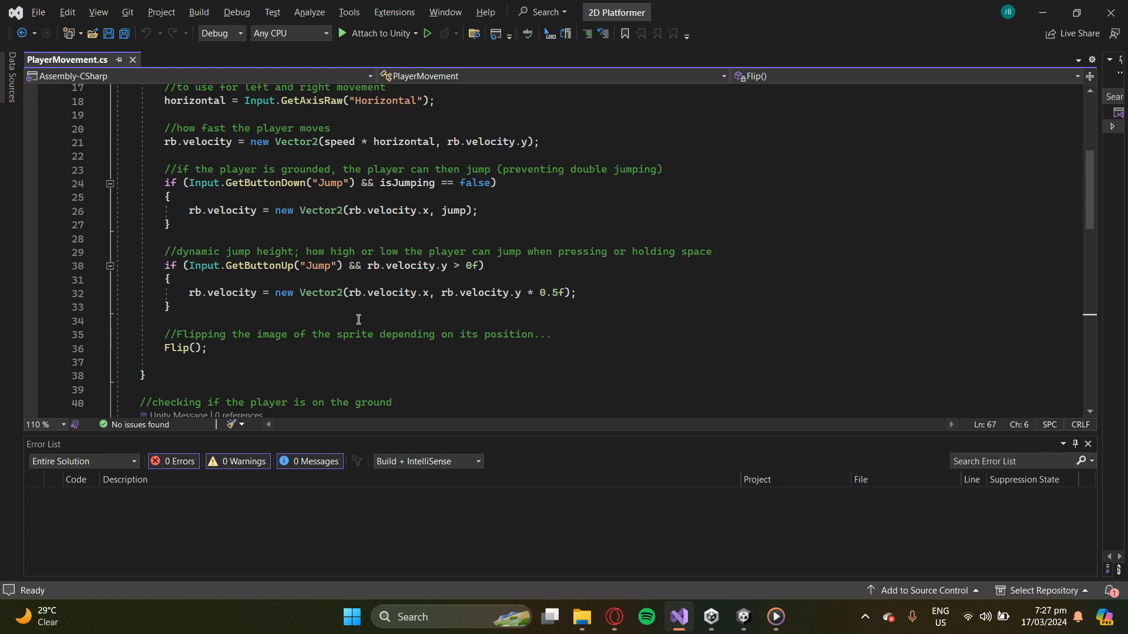
- Read through the OnCollisionEnter2D and OnCollisionExit2D ground checks and the Flip() method, then return to the script's beginning
scroll(353, 319, "down", 6)
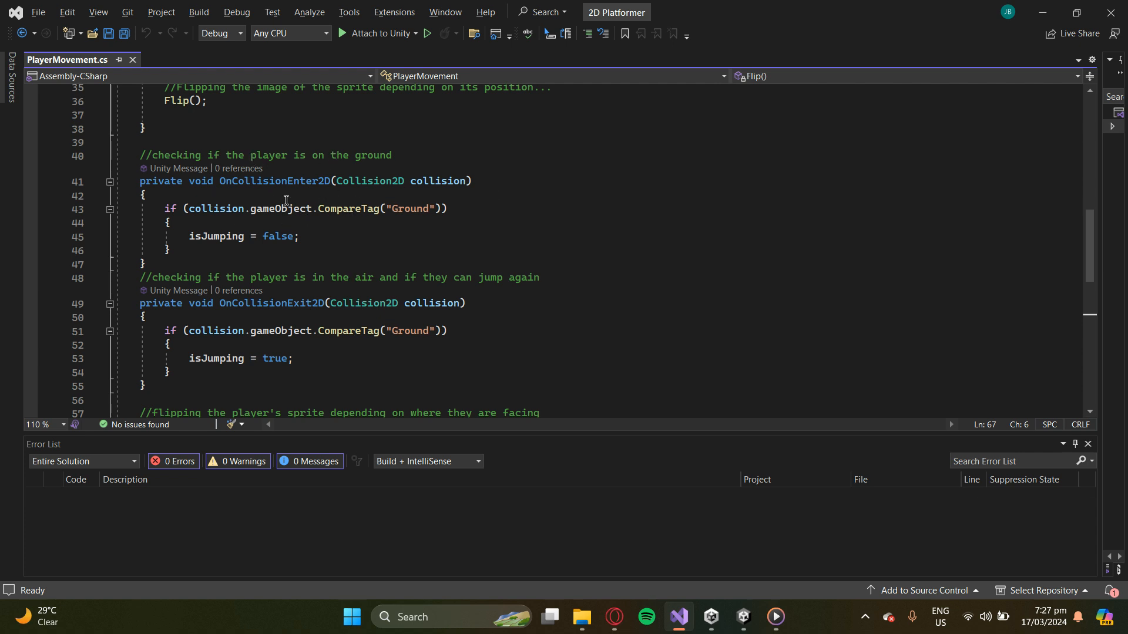
scroll(356, 201, "down", 2)
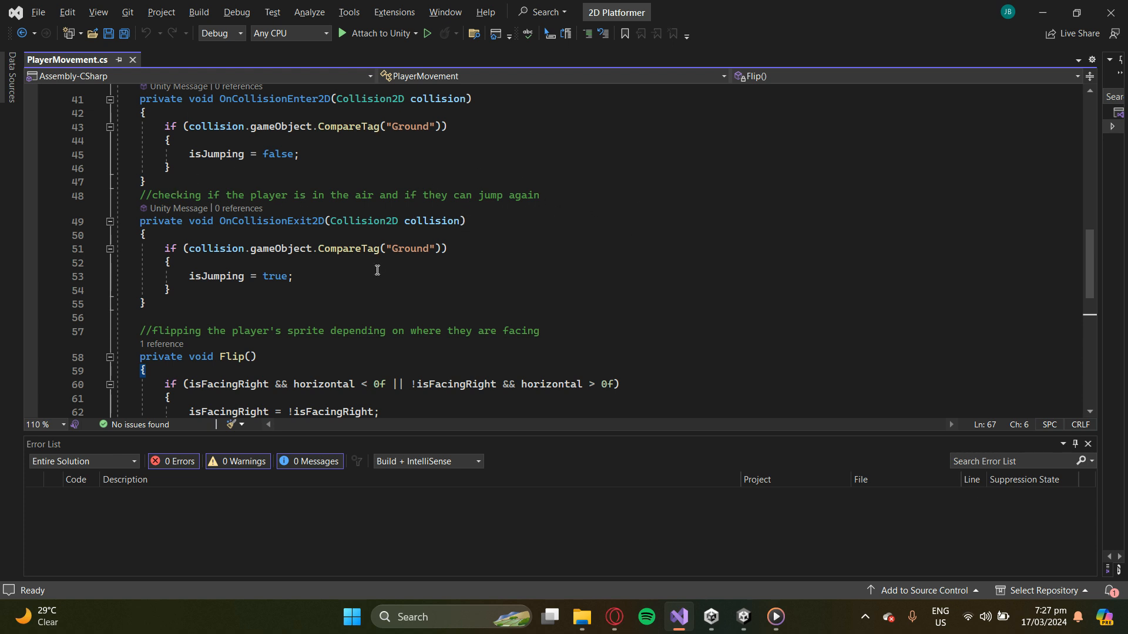
scroll(251, 289, "up", 1)
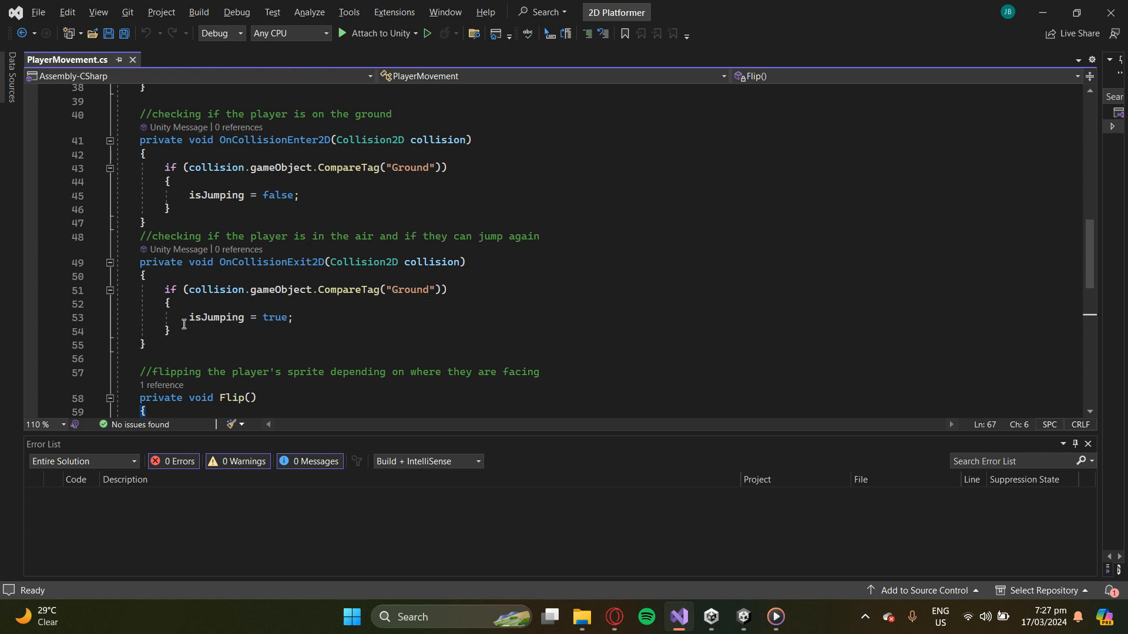
scroll(449, 306, "down", 3)
scroll(450, 298, "up", 3)
scroll(557, 274, "down", 4)
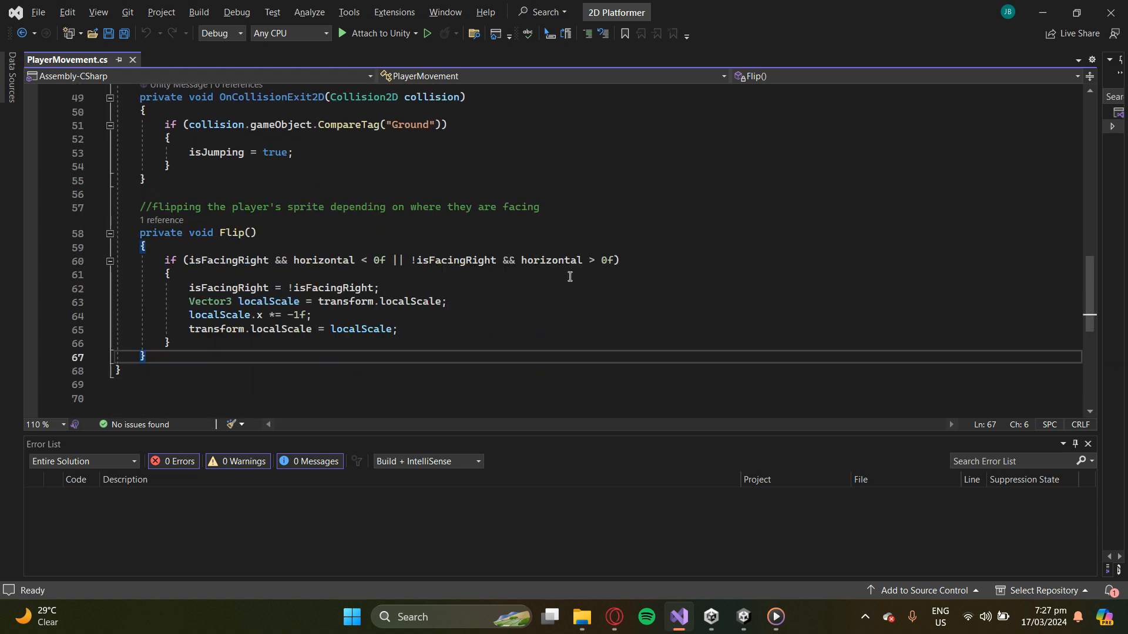
scroll(570, 277, "down", 2)
scroll(481, 264, "up", 1)
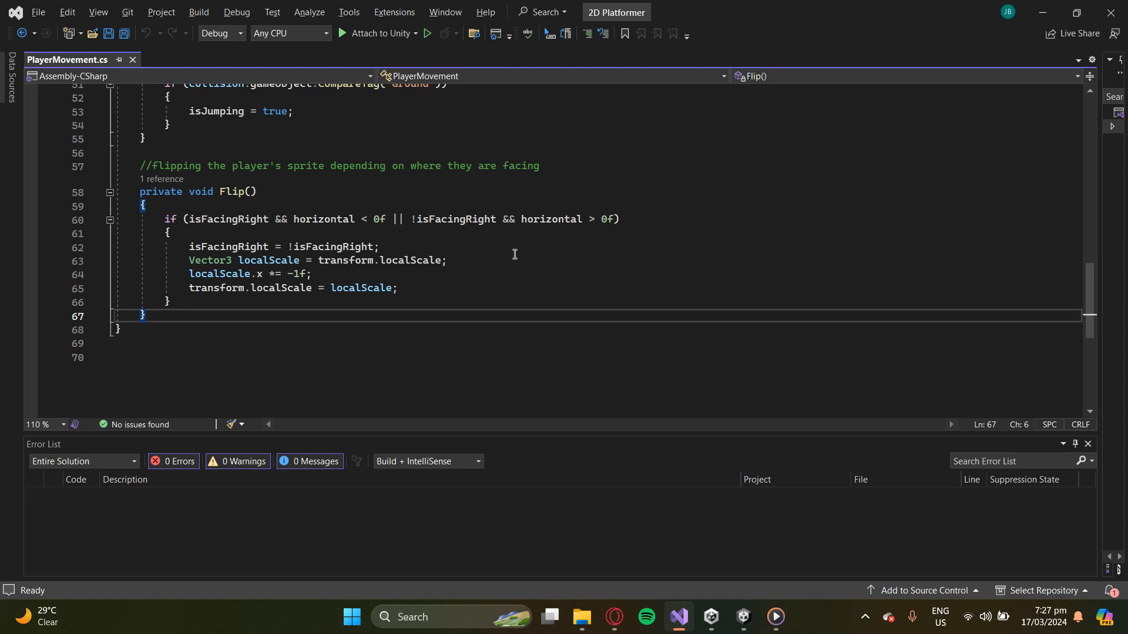
scroll(514, 254, "up", 17)
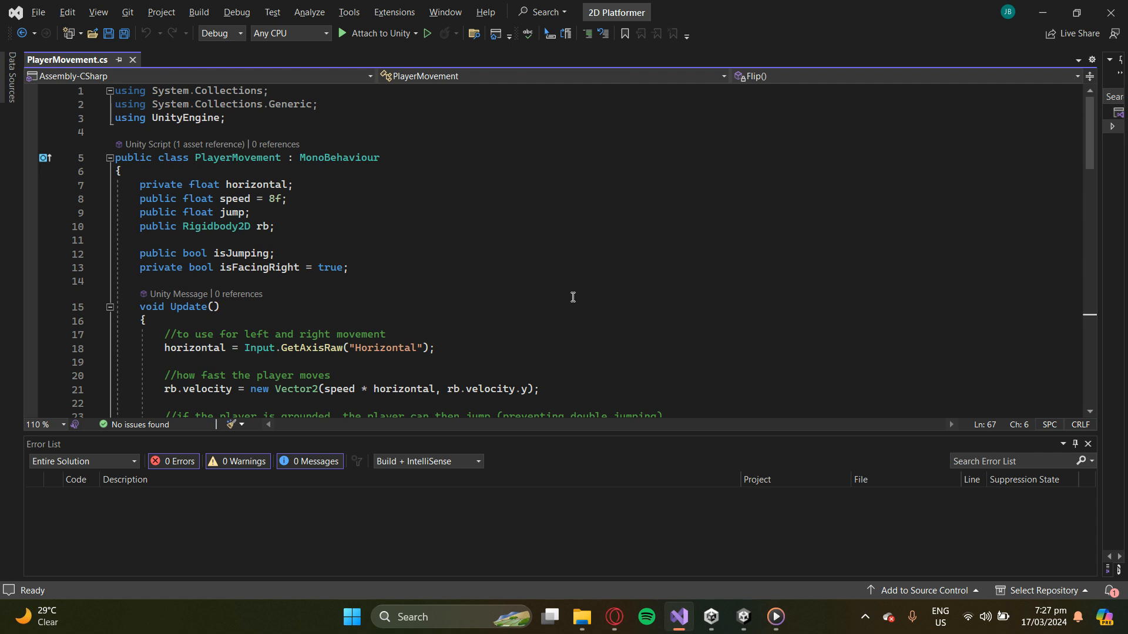
- Switch back to the Unity editor and select the Player object in the Level1 scene
mouse_move(691, 624)
mouse_move(744, 619)
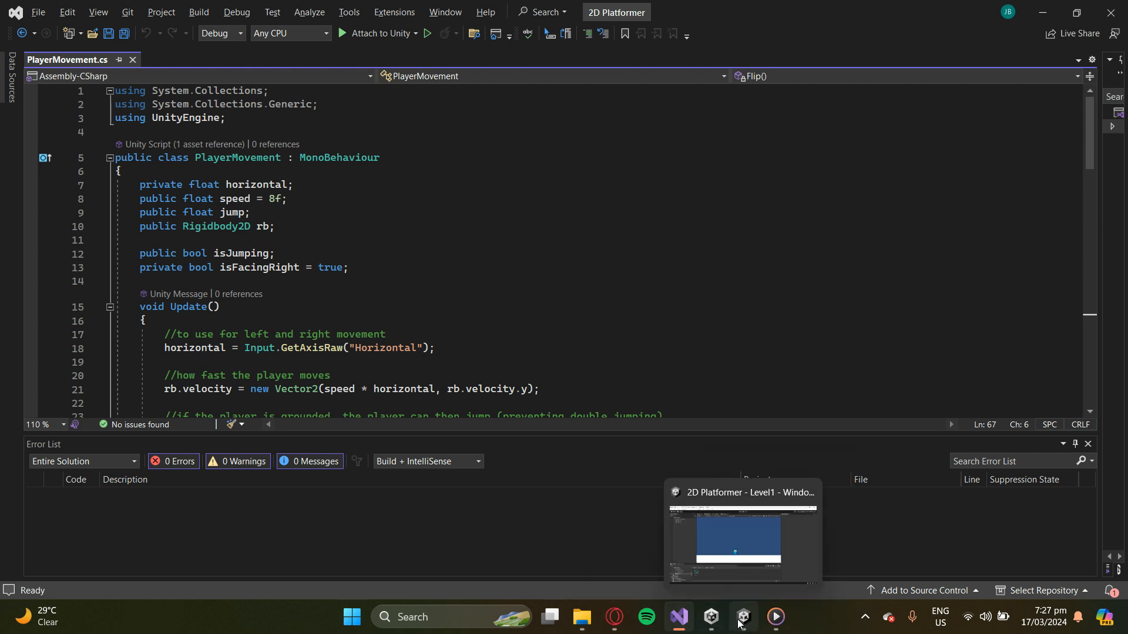
left_click(748, 539)
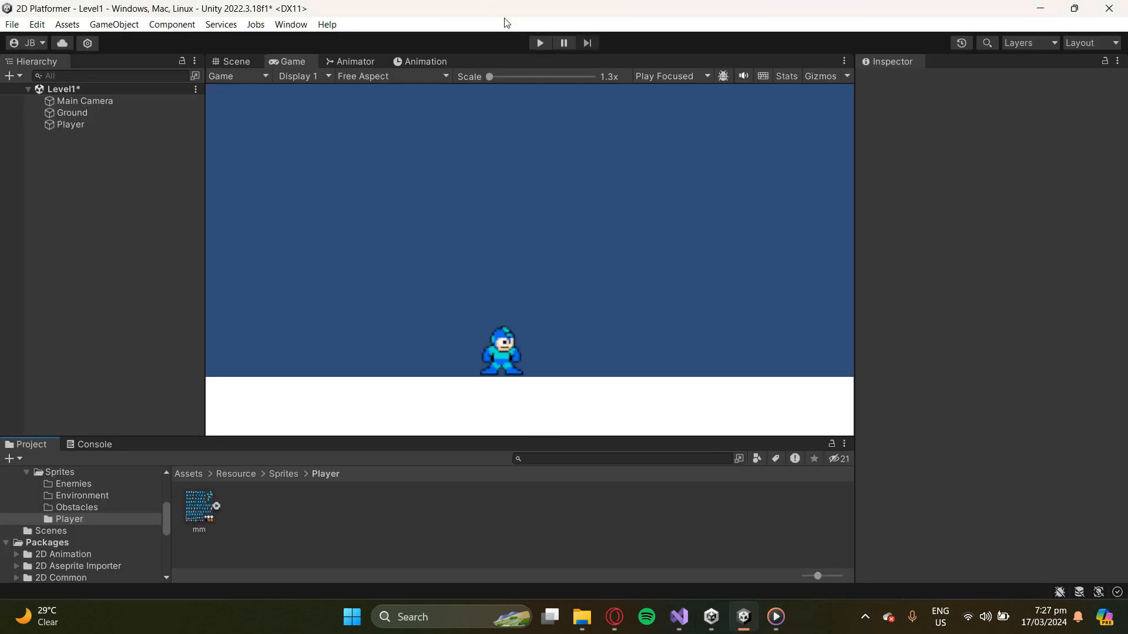
left_click(88, 113)
left_click(88, 125)
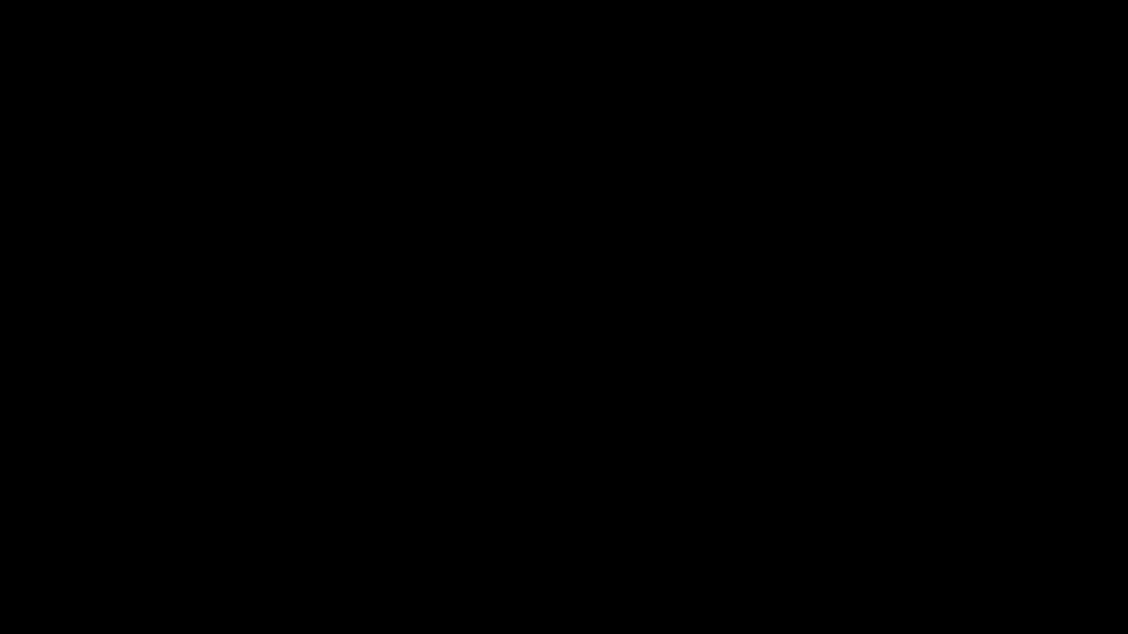